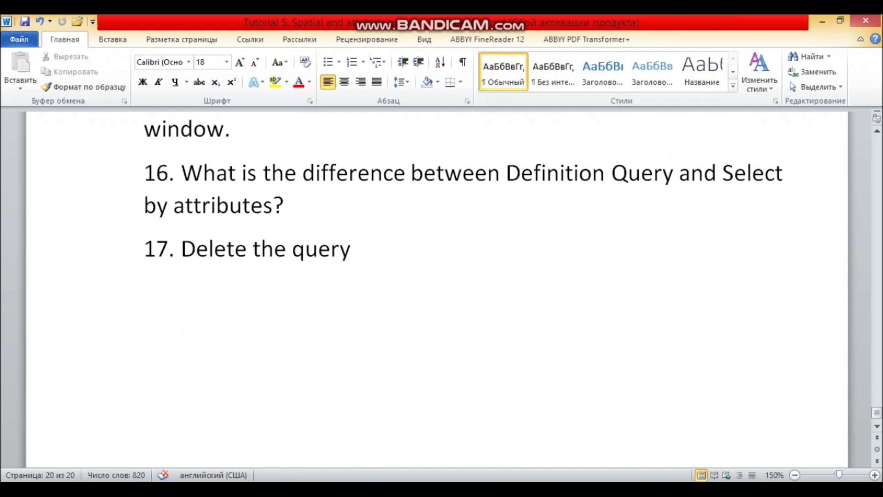
- Add a blank line between items 12 and 13 under the Definition query heading
scroll(437, 290, up, 6)
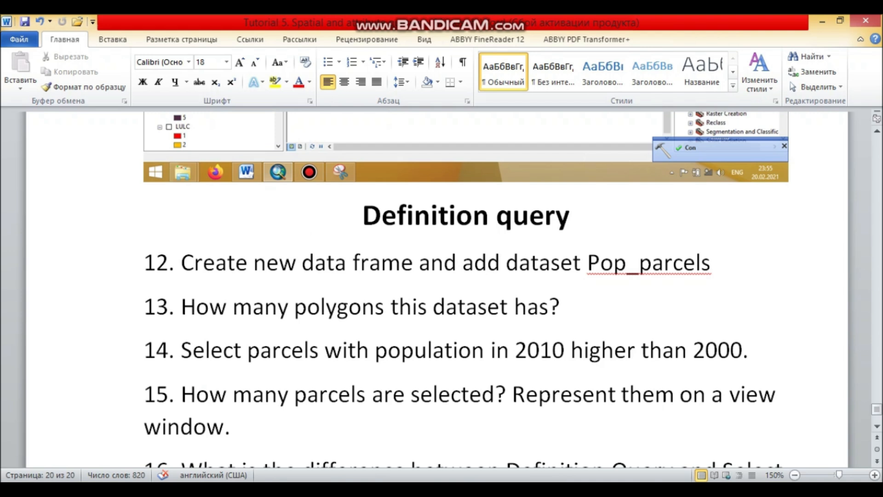
click(144, 307)
key(Return)
key(Up)
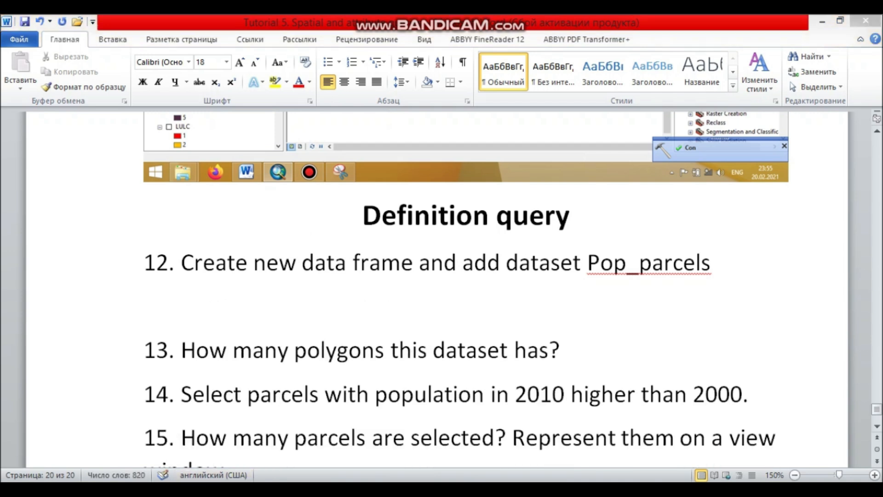
- Switch to ArcMap and insert a new data frame into the map document
key(alt+Tab)
key(alt+Tab)
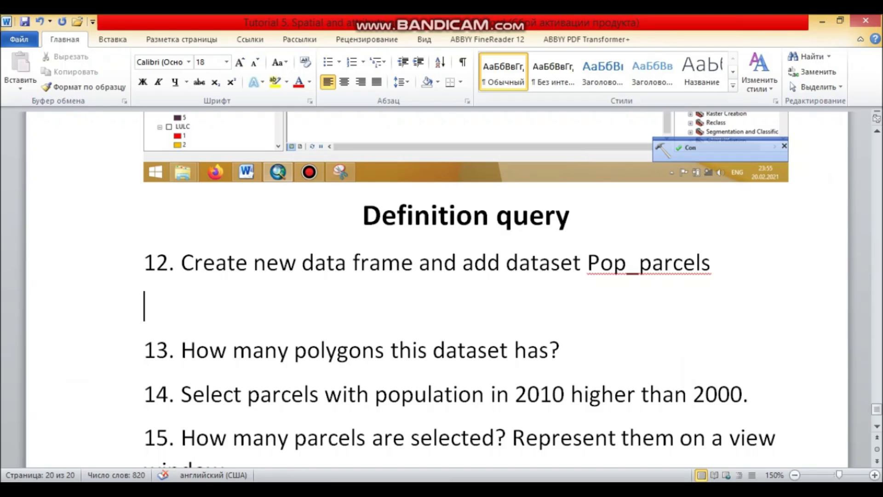
key(alt+Tab)
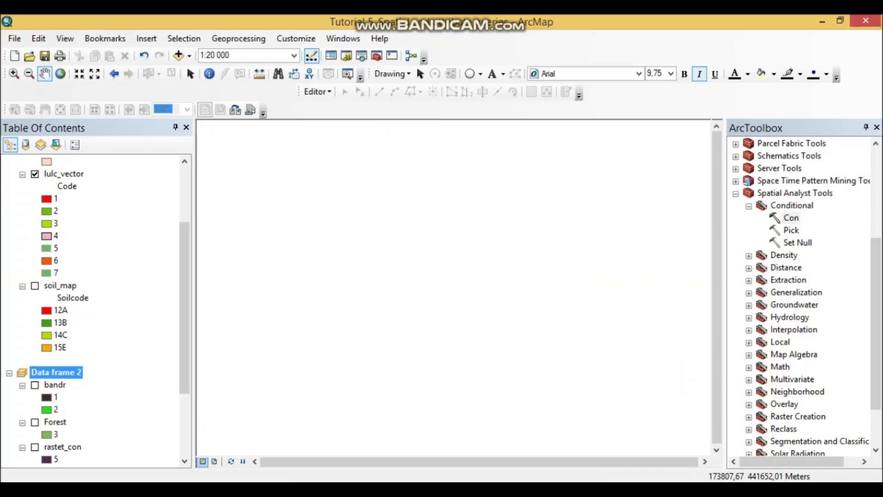
click(146, 38)
click(177, 54)
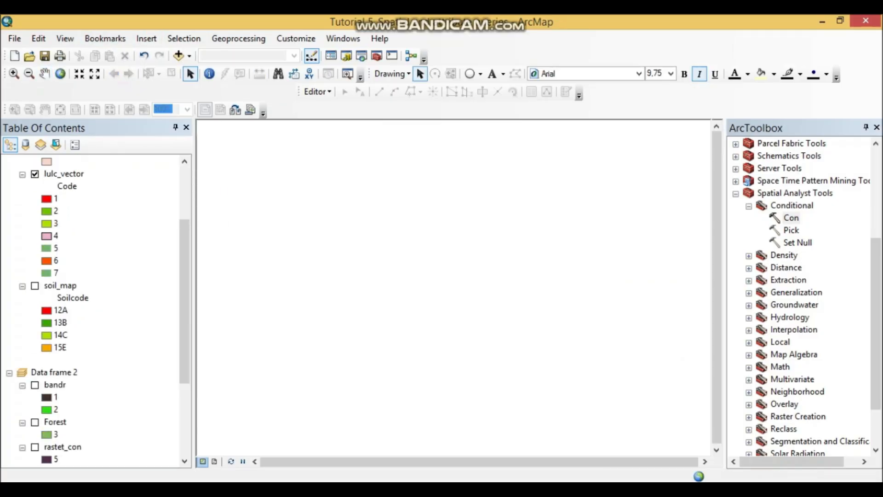
- Add the Pop_parcels.shp dataset to the new data frame and return to the Word document
click(67, 446)
right_click(73, 448)
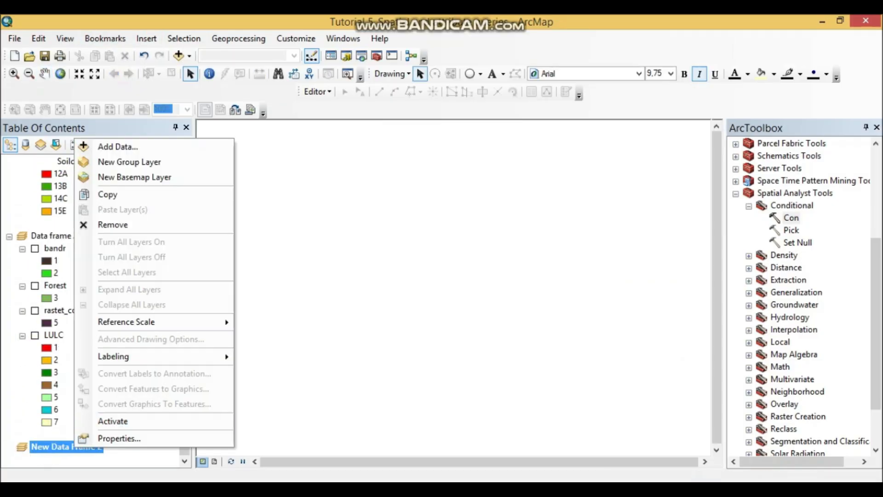
click(108, 147)
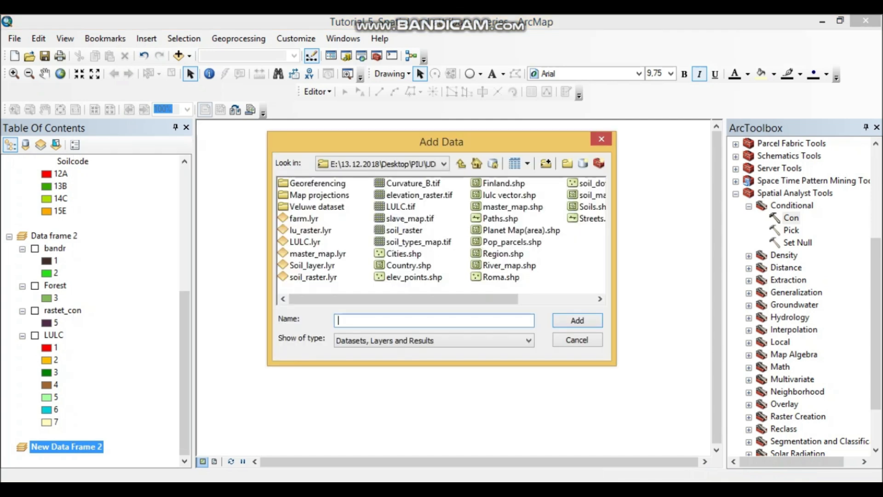
click(512, 242)
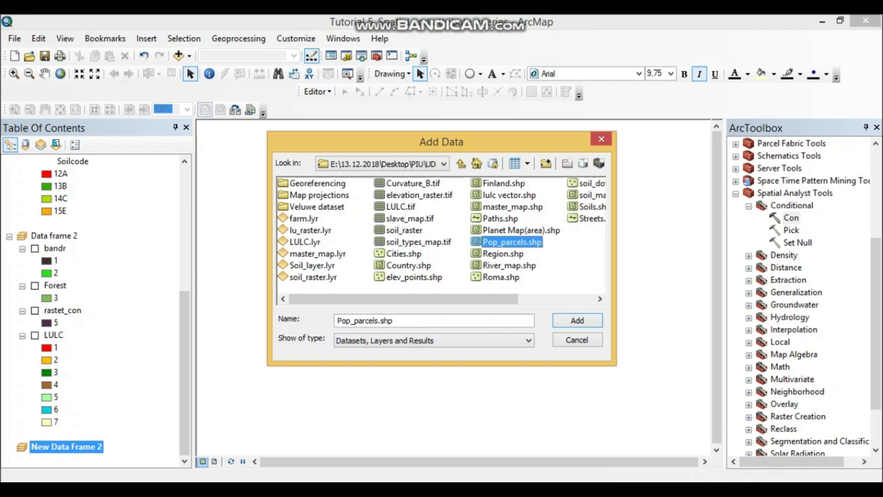
click(577, 320)
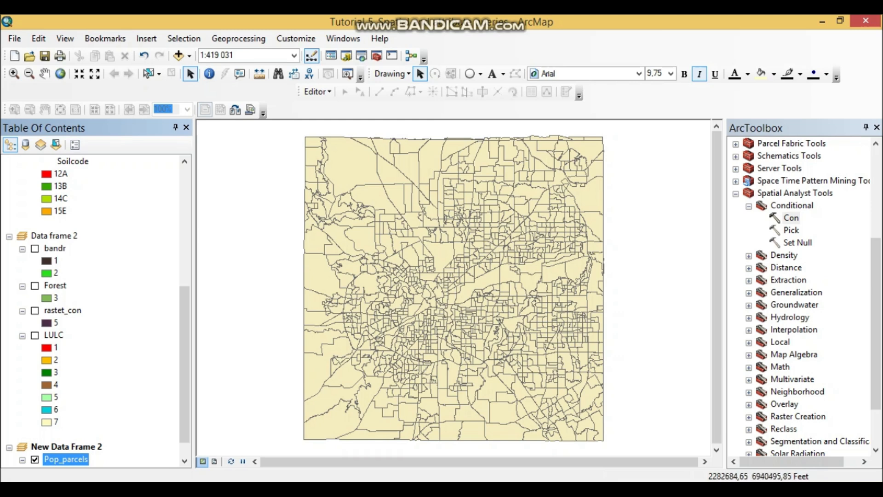
scroll(384, 328, up, 1)
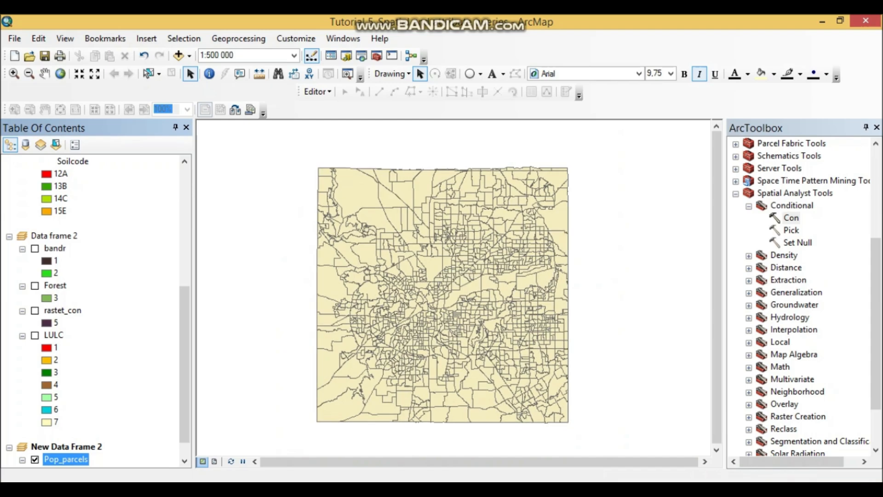
key(alt+Tab)
click(272, 394)
key(ctrl+v)
scroll(272, 394, down, 2)
scroll(437, 289, down, 5)
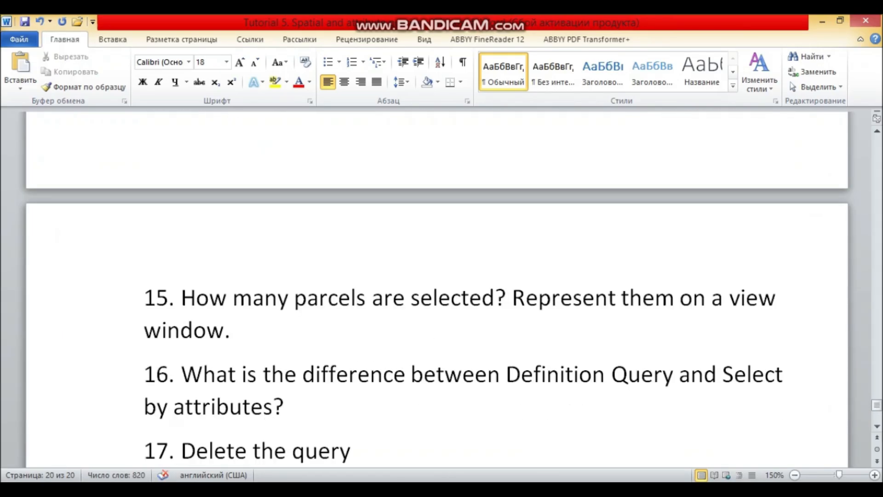
scroll(437, 290, up, 3)
click(40, 21)
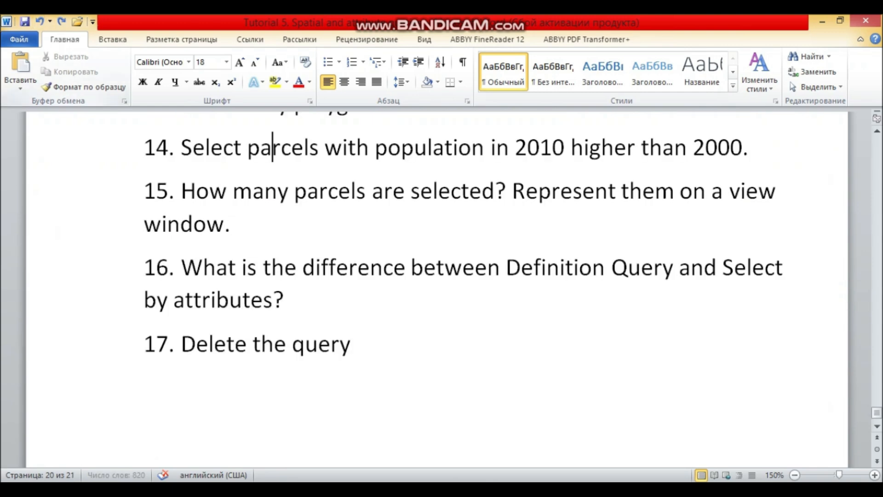
- Paste the screenshot of the ArcMap window into the blank line below item 12
scroll(437, 290, up, 3)
click(145, 208)
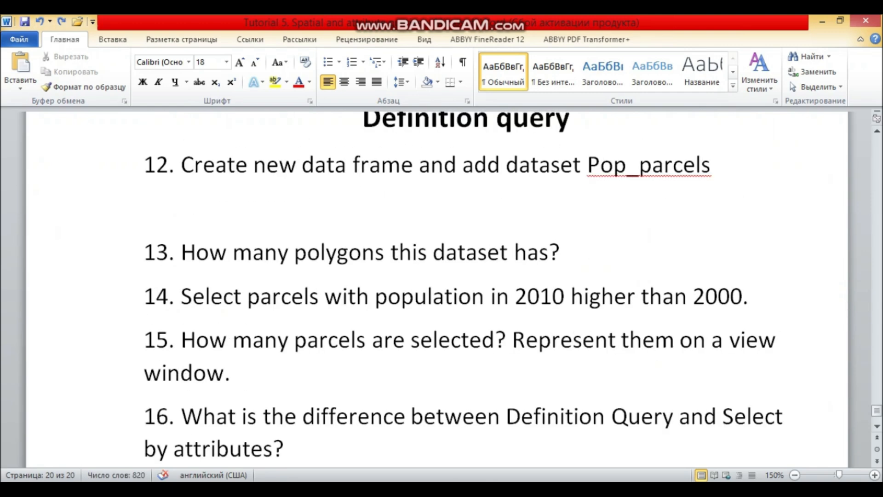
key(ctrl+v)
- Switch to ArcMap and open the attribute table of the Pop_parcels layer
key(alt+Tab)
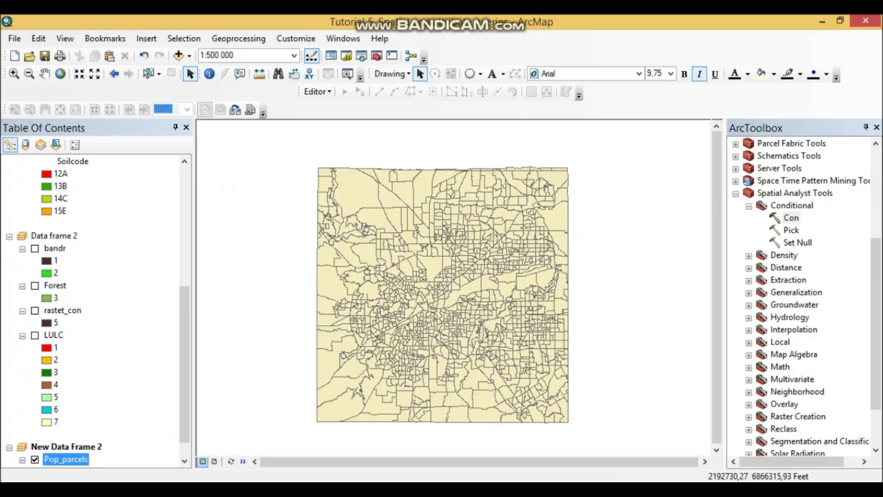
right_click(66, 459)
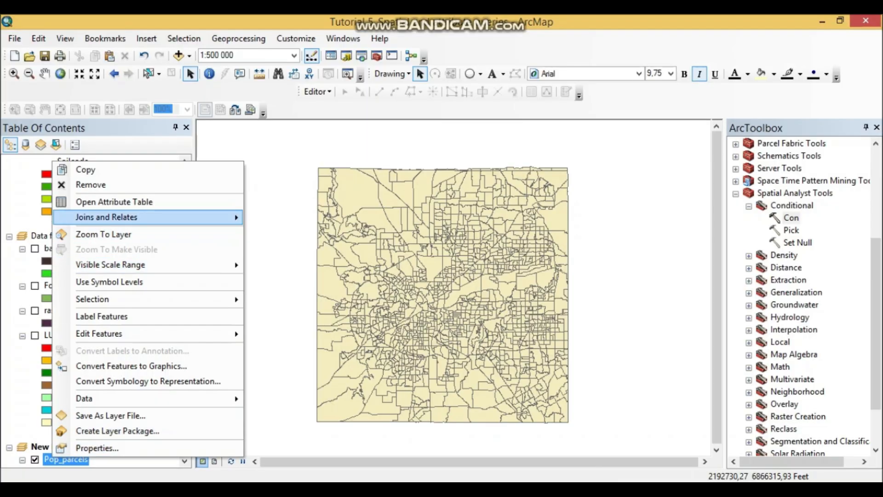
click(115, 201)
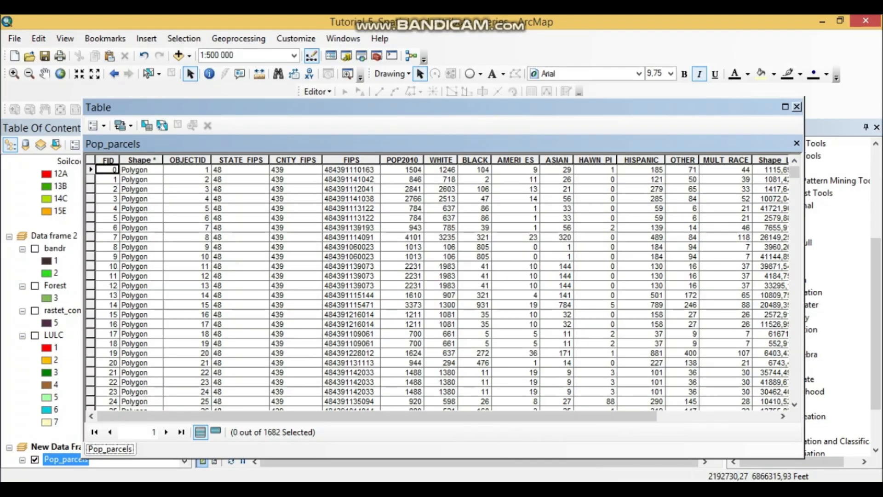
- Return to the Word document and enter the answer 1682 on a new line below item 13
key(alt+Tab)
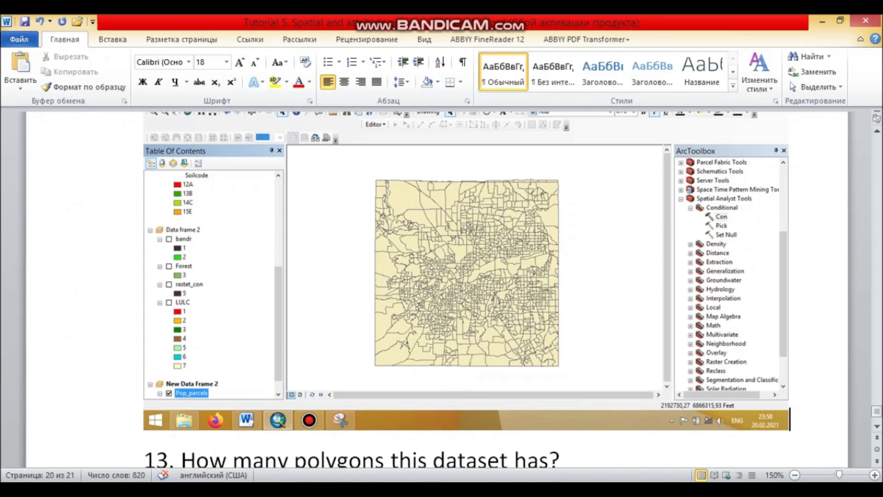
scroll(437, 276, down, 4)
click(561, 212)
key(Return)
text(\)
key(BackSpace)
text(1682)
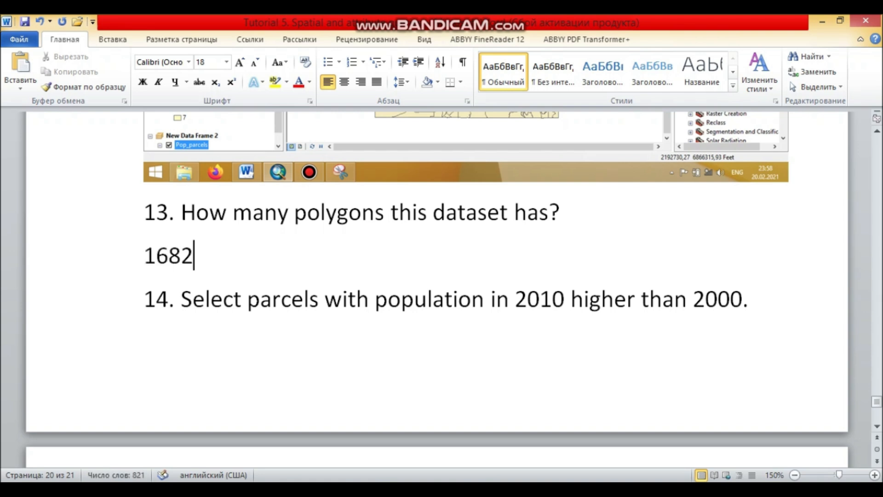
- Check the population threshold in item 14 and highlight the POP2010 column of the Pop_parcels table in ArcMap
scroll(437, 275, down, 2)
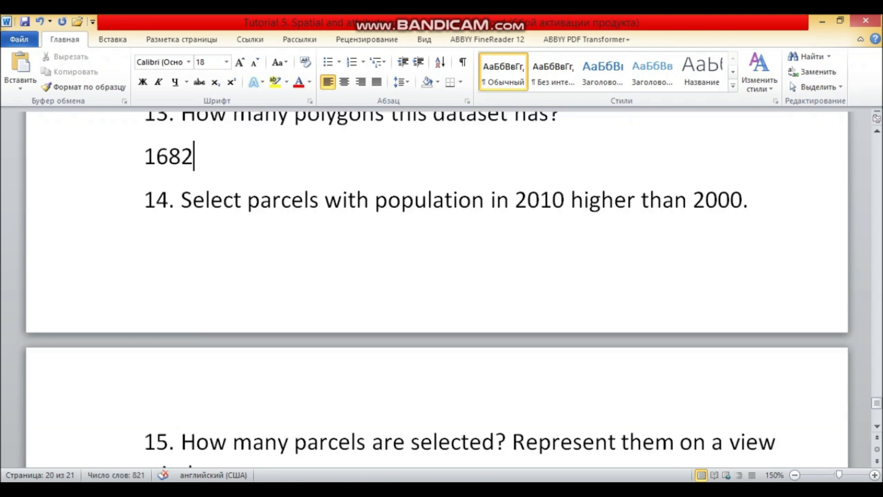
scroll(437, 276, down, 1)
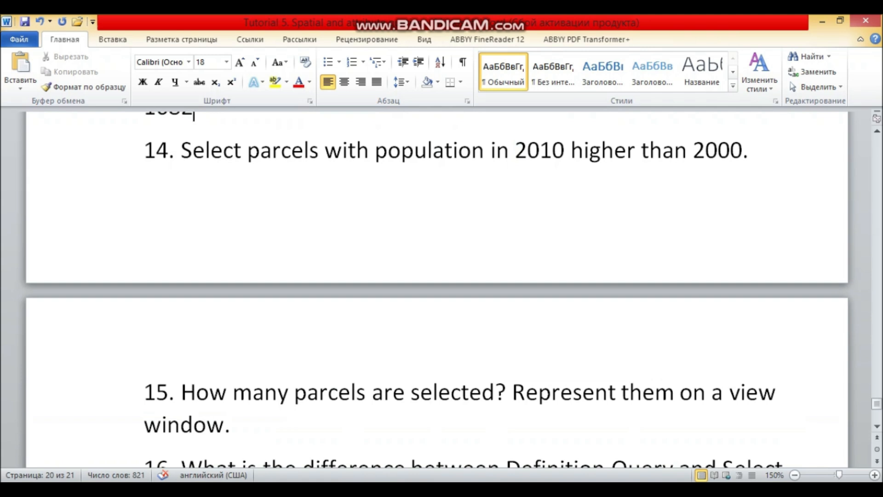
drag(693, 151, 743, 150)
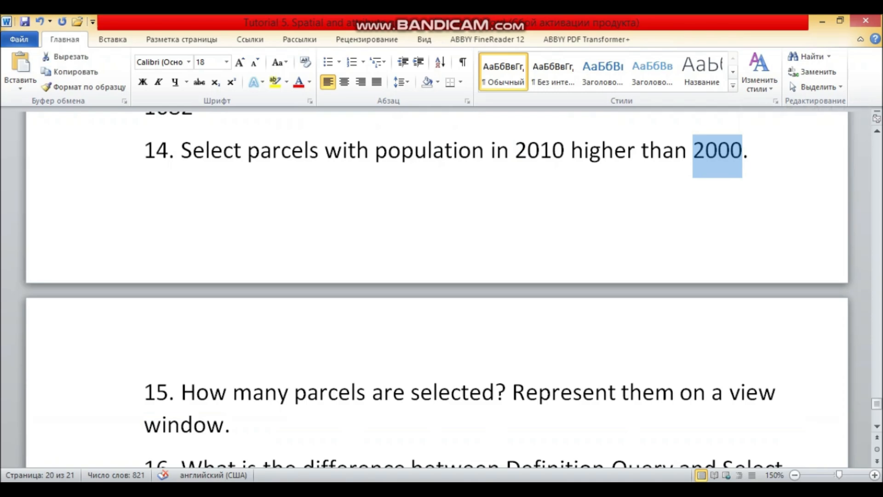
key(alt+Tab)
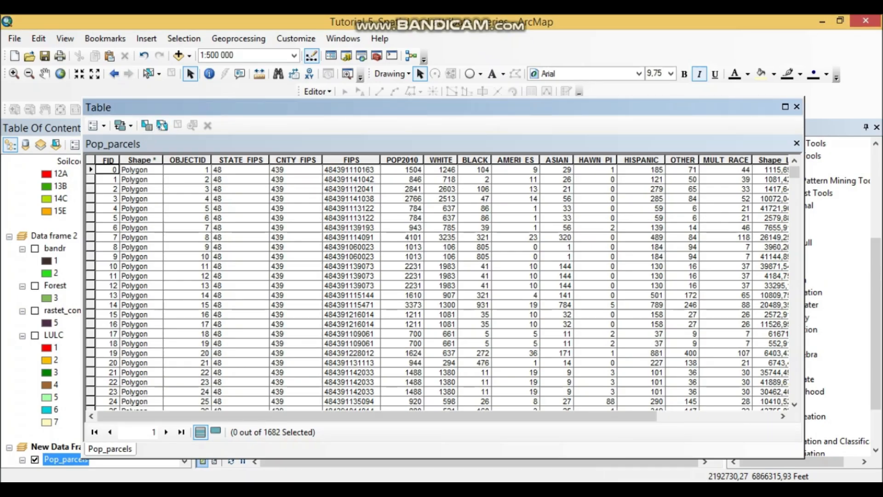
click(402, 160)
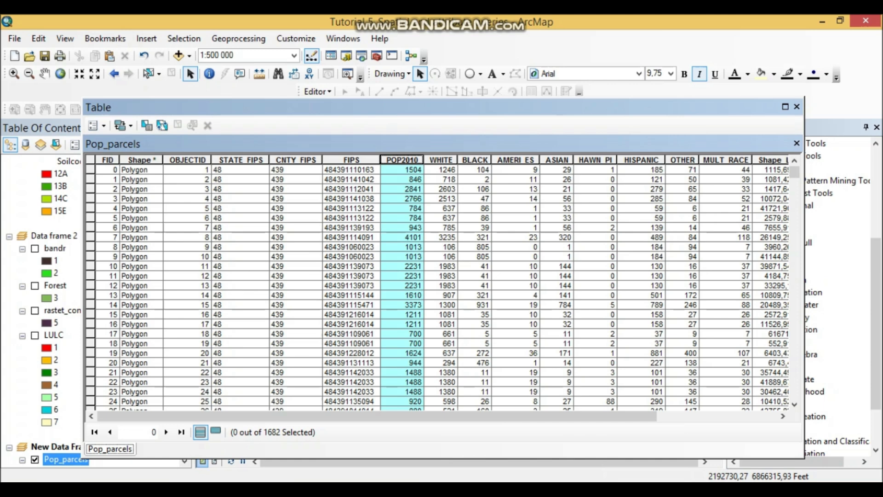
- Select the Pop_parcels records by attributes with the verified expression "POP2010" >2000 and show only the selected records
click(147, 125)
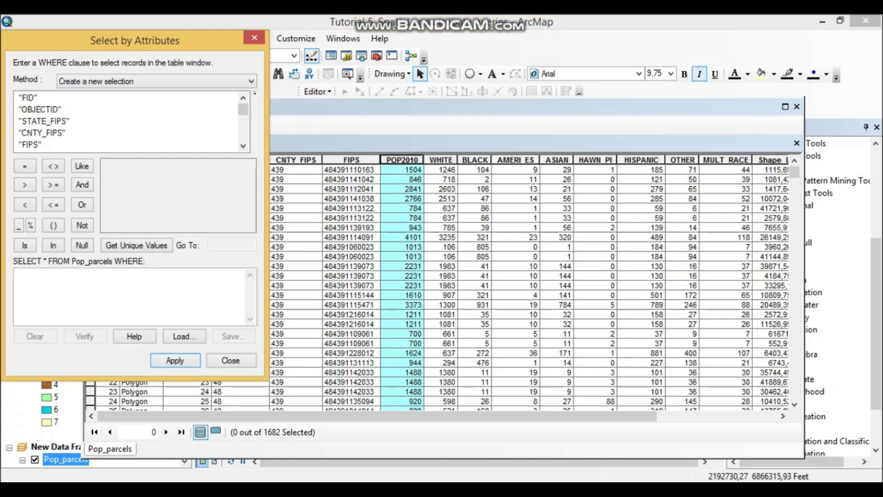
drag(135, 41, 532, 85)
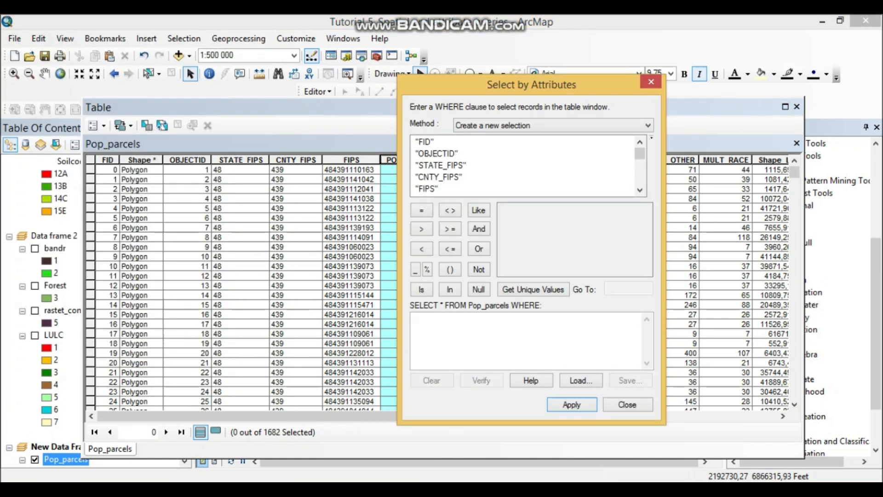
scroll(524, 166, down, 5)
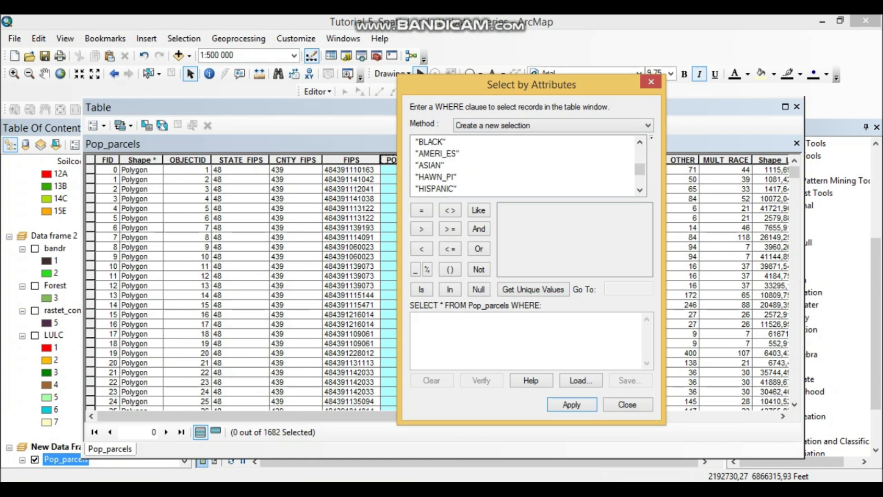
scroll(524, 166, up, 4)
scroll(524, 165, down, 1)
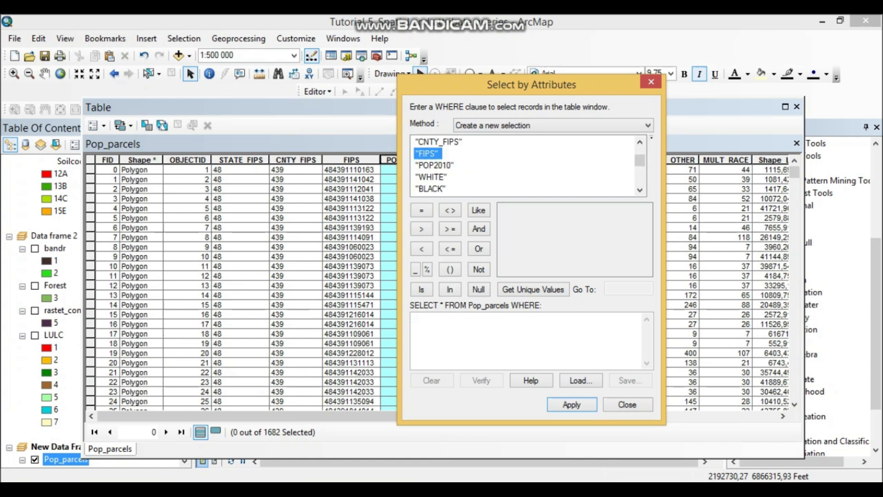
double_click(435, 165)
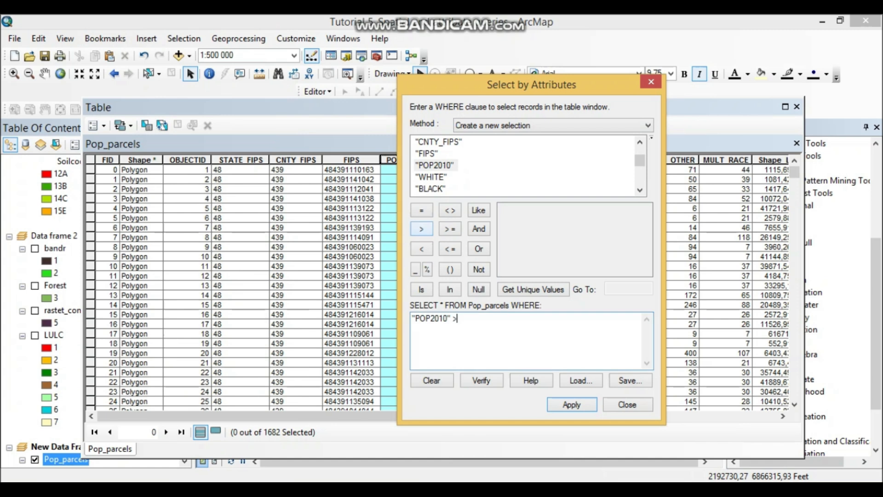
text(2000)
click(482, 380)
click(501, 301)
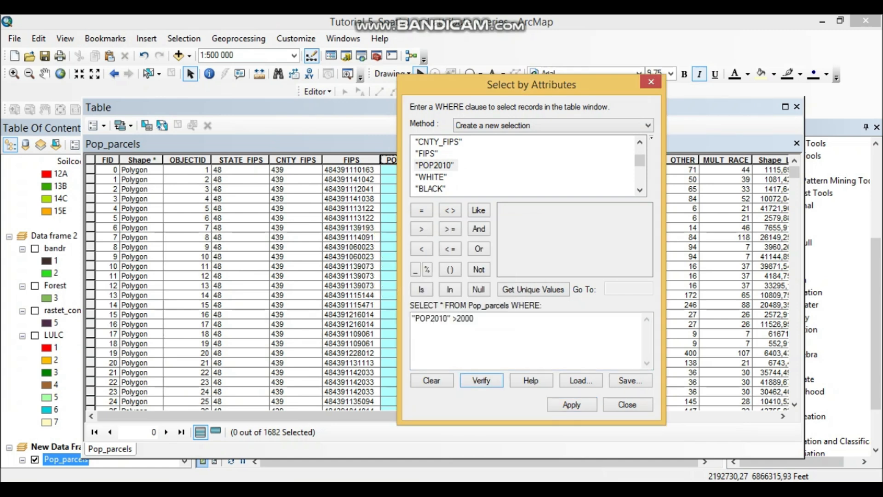
click(572, 405)
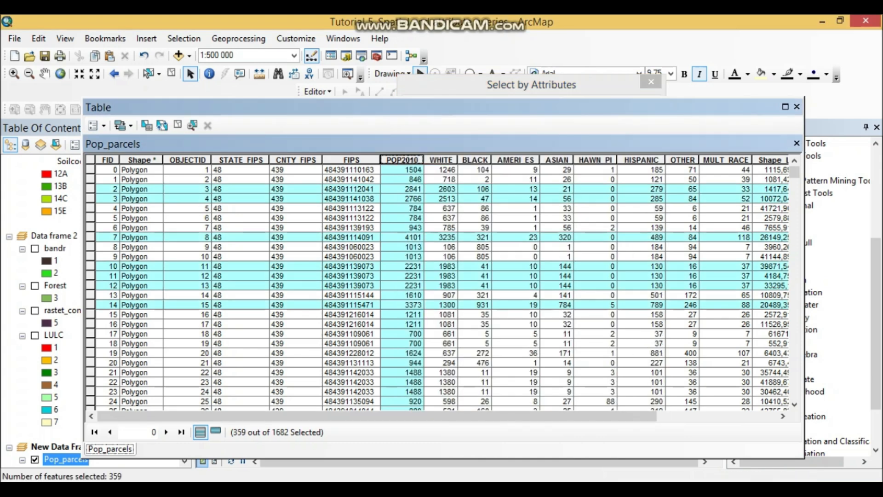
click(216, 432)
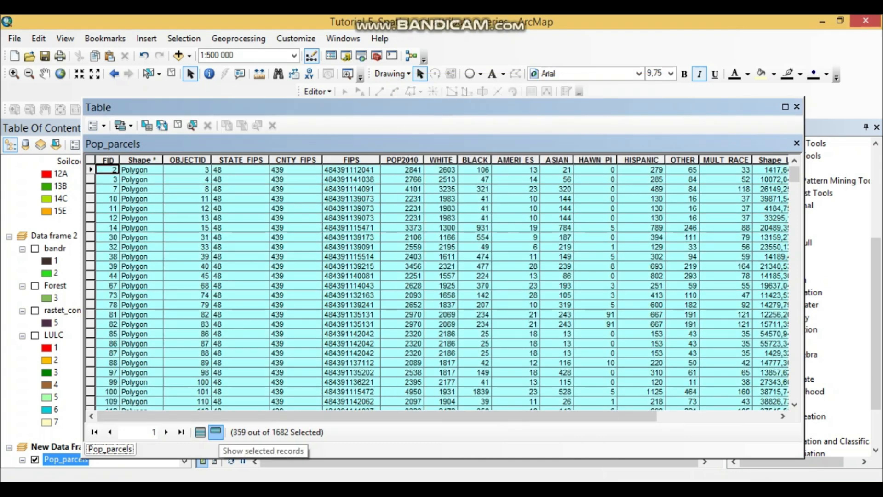
- Switch to the Word document and add a blank line after item 14
key(alt+Tab)
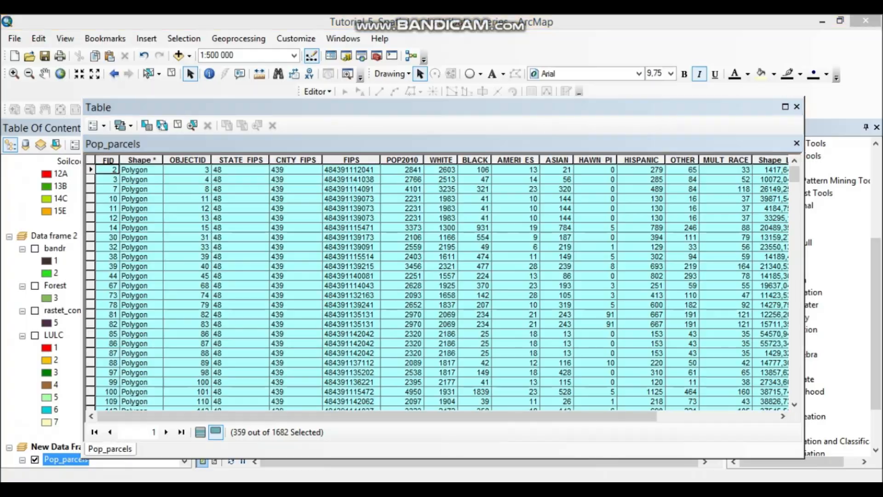
click(750, 151)
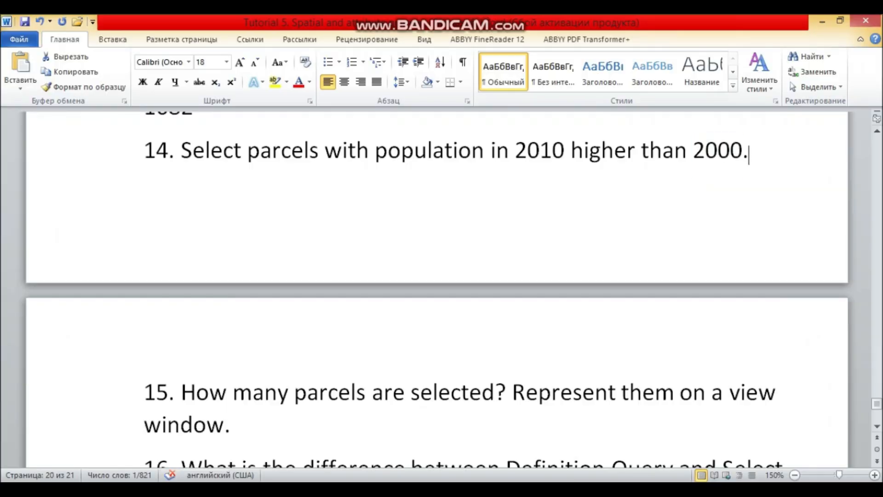
key(Return)
- Return to ArcMap and close the Pop_parcels attribute table to expose the map
key(alt+Tab)
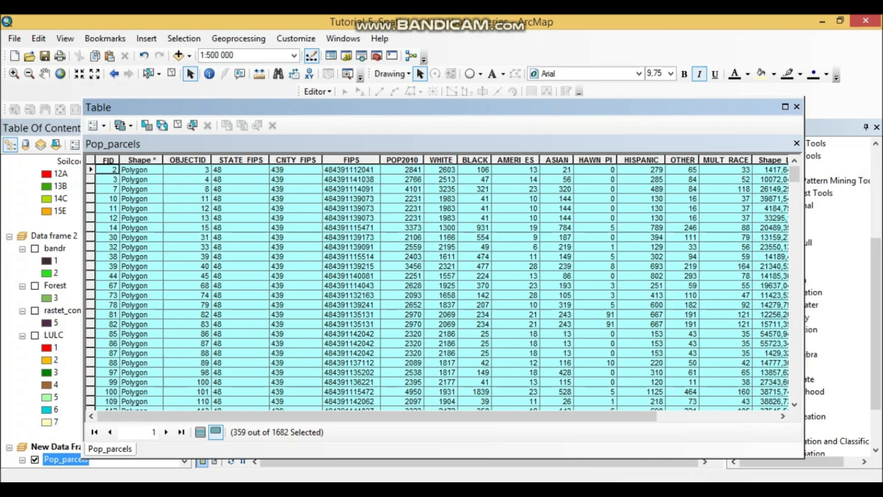
click(796, 106)
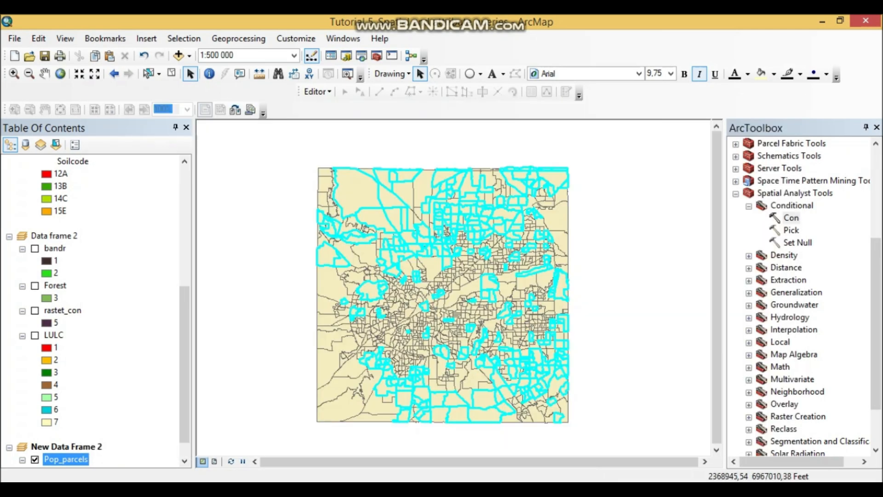
- Switch to the Snipping Tool, capture the ArcMap map view with the selected parcels, and copy the snip
key(alt+Tab)
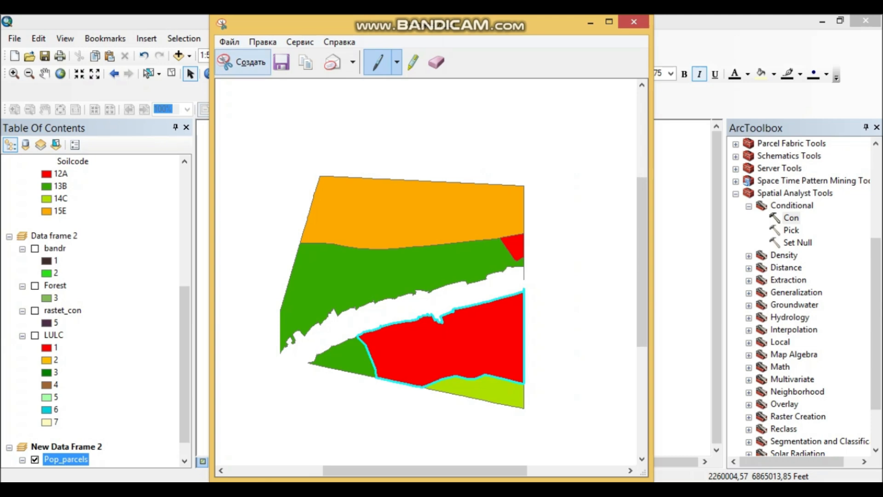
click(243, 62)
drag(296, 154, 596, 447)
right_click(411, 311)
click(457, 336)
- Switch to the Word document and paste the map snip on a new line below the attribute table screenshot
key(alt+Tab)
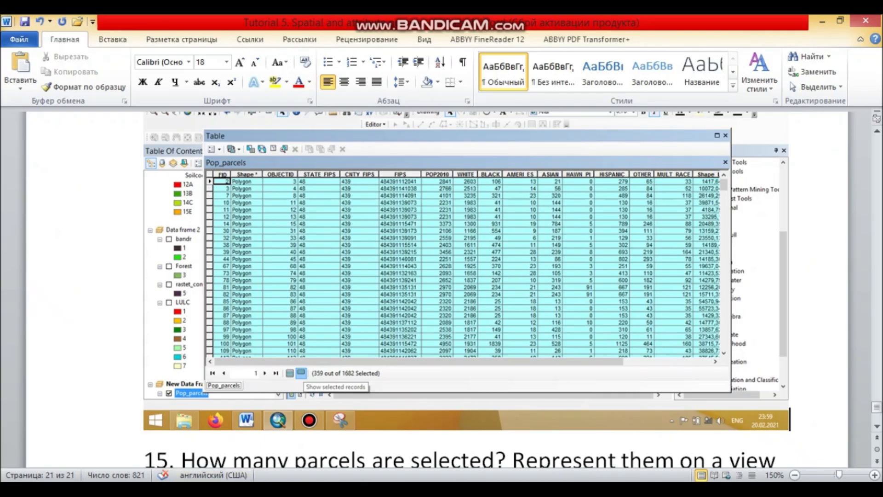
scroll(441, 276, down, 3)
key(Return)
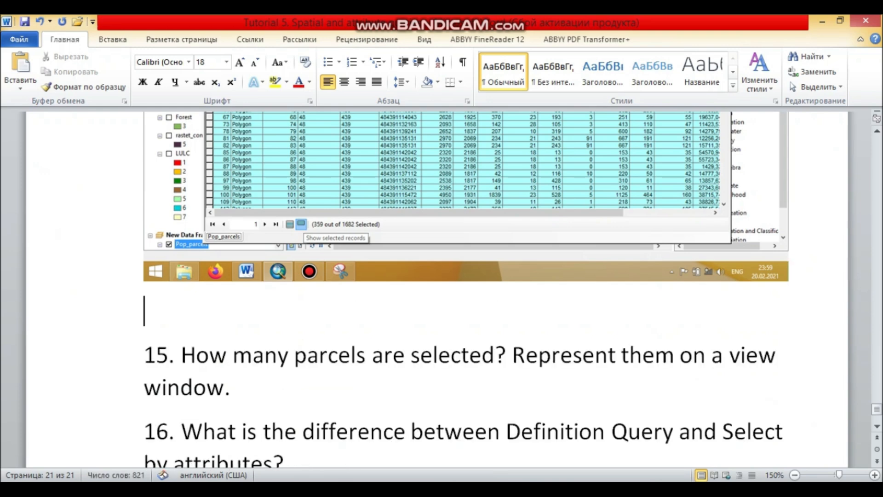
key(ctrl+v)
scroll(442, 285, down, 3)
scroll(437, 289, down, 1)
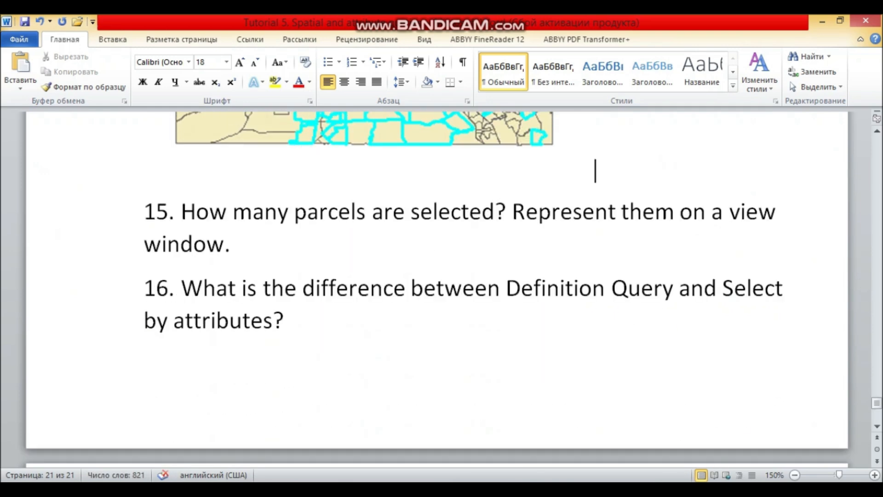
- Add the answer "359 parcels/features/polygons" on a new line below item 15
click(232, 244)
scroll(437, 289, up, 15)
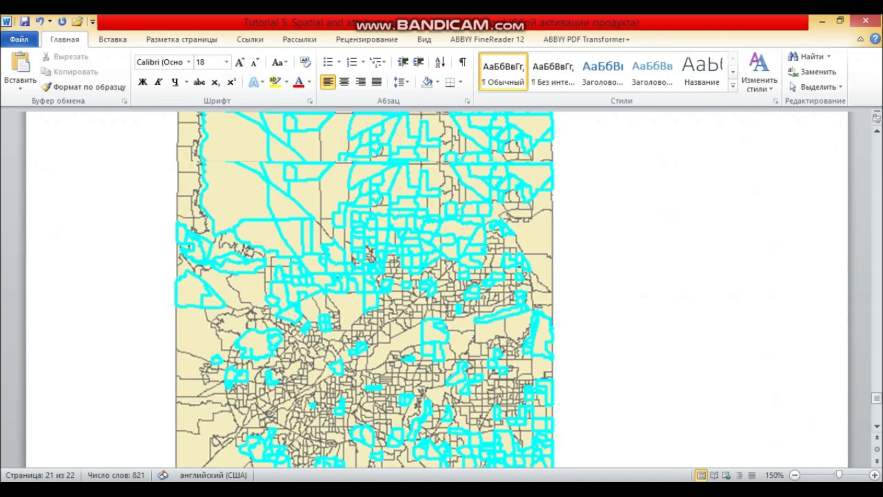
scroll(437, 289, down, 3)
scroll(437, 289, down, 10)
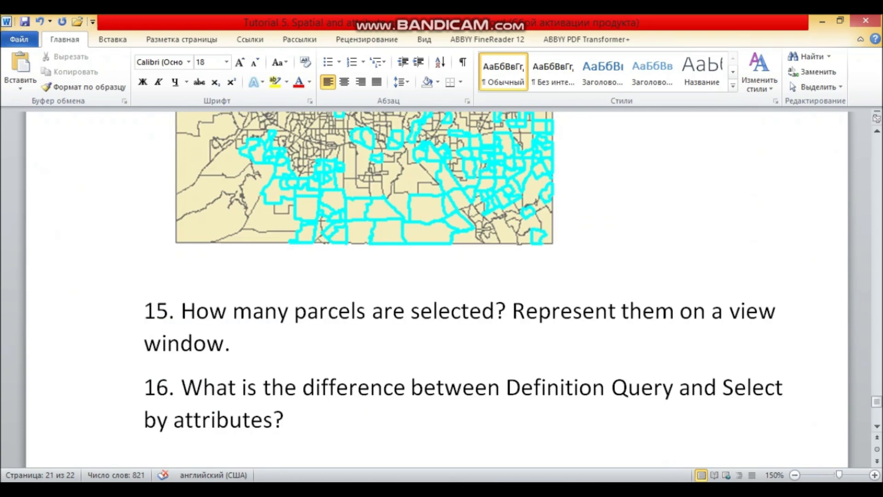
key(Return)
text(359)
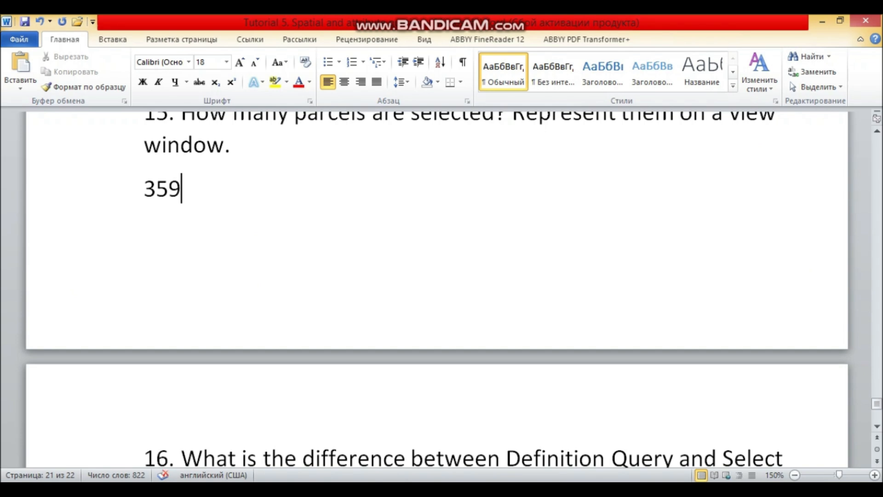
scroll(437, 289, up, 2)
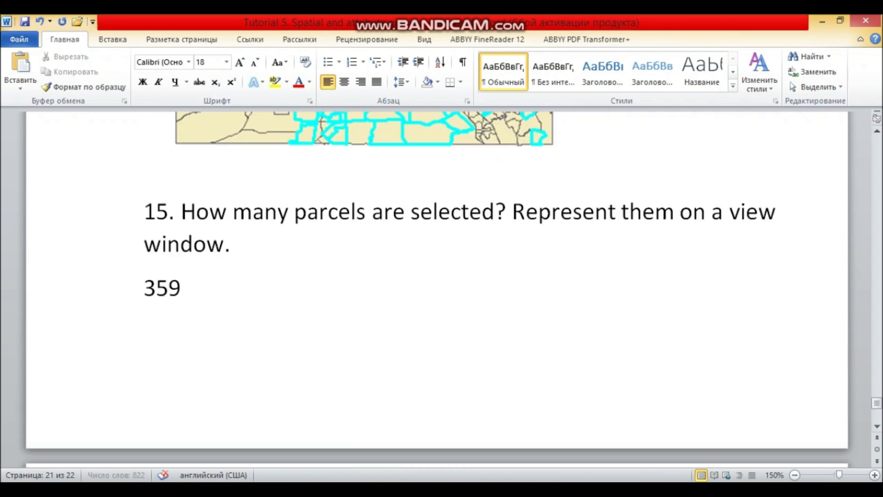
text(parcels/feature)
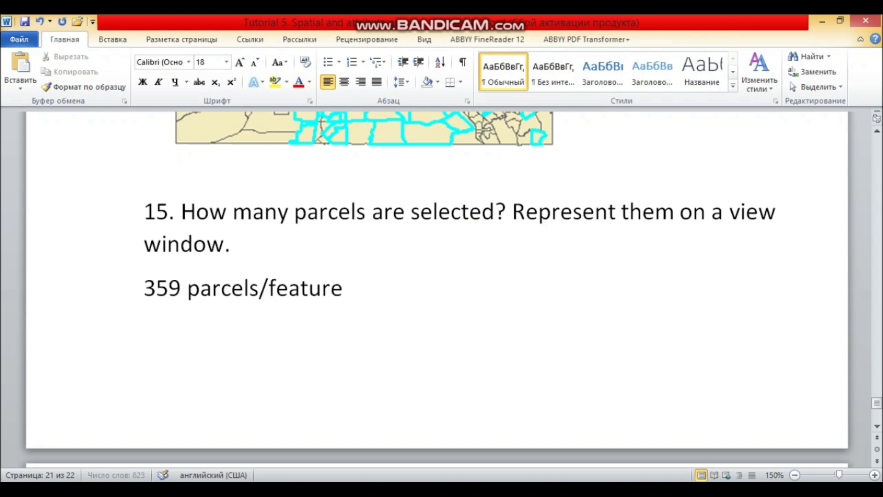
text(s/polygons)
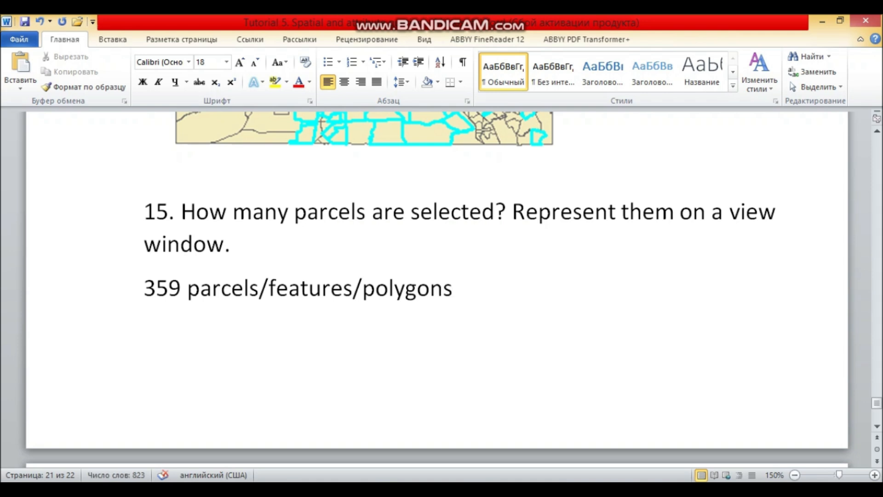
- Check the items following 15, then return to ArcMap and clear the selected parcels
scroll(437, 295, down, 5)
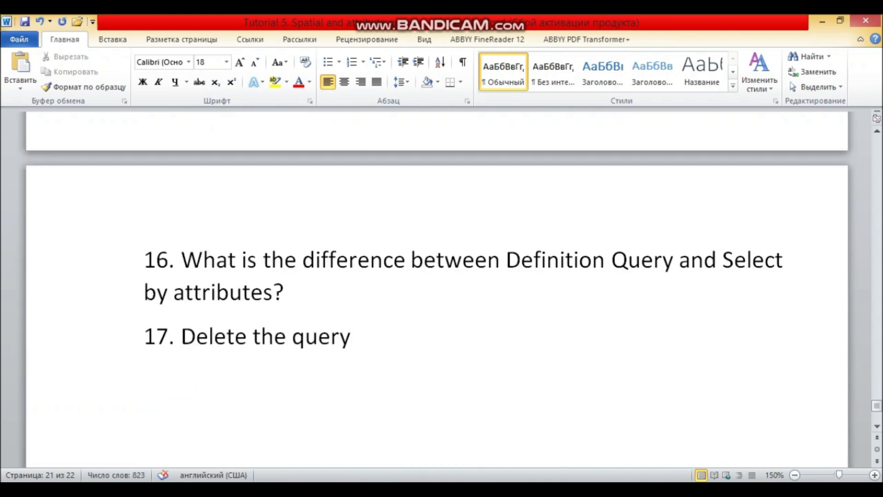
scroll(437, 294, up, 8)
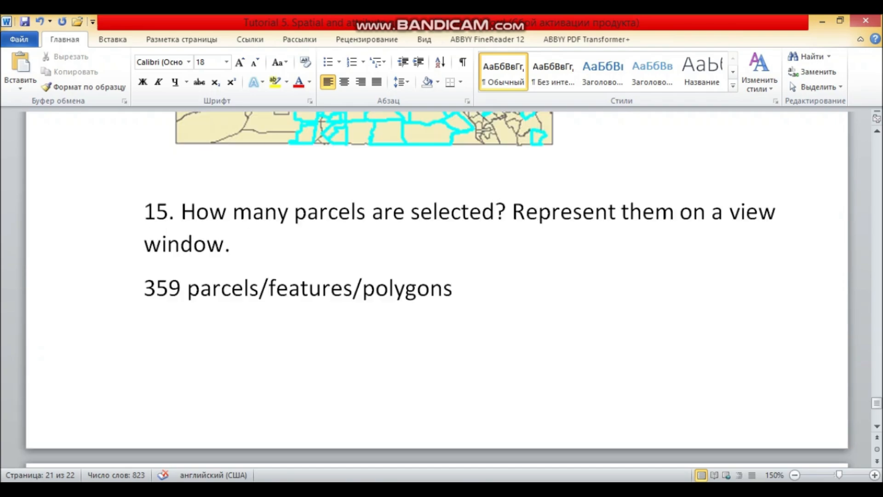
key(alt+Tab)
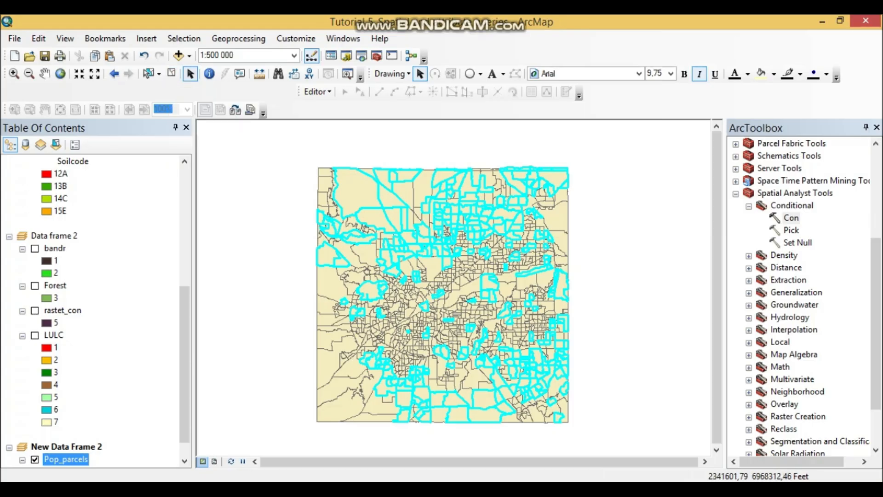
click(171, 73)
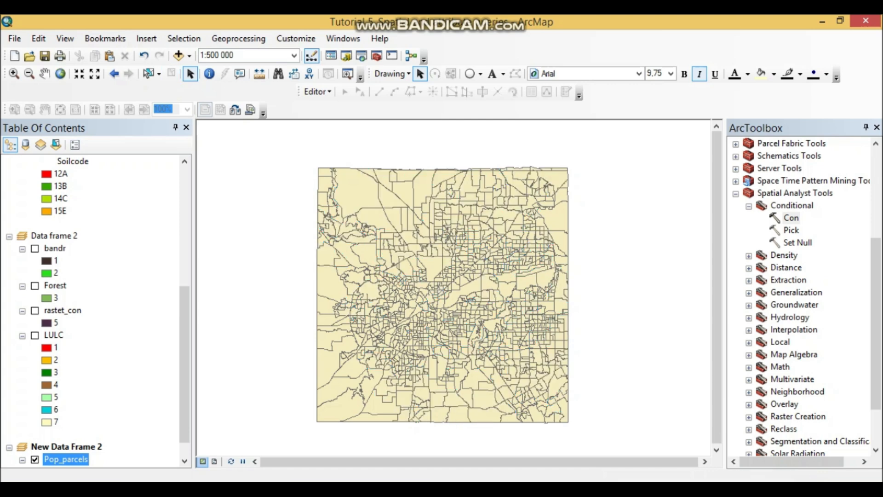
- Open the Definition Query settings in the Pop_parcels layer properties and move the dialog aside
scroll(95, 310, down, 1)
right_click(66, 435)
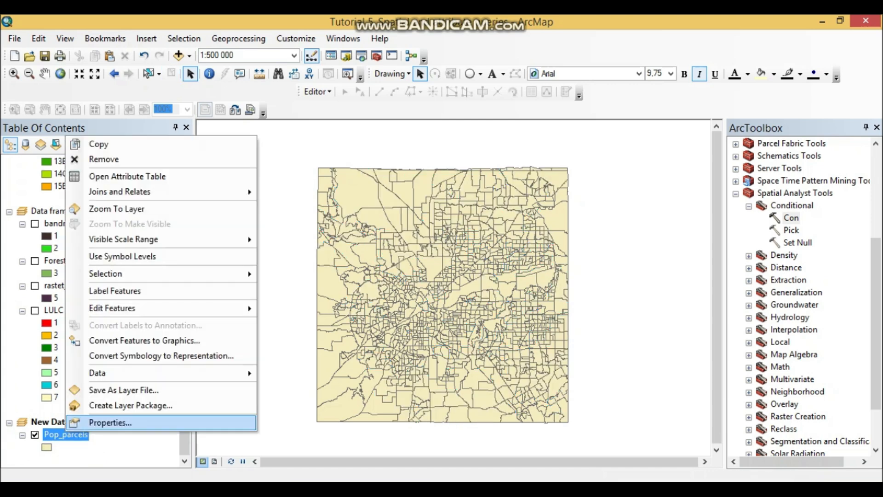
click(108, 420)
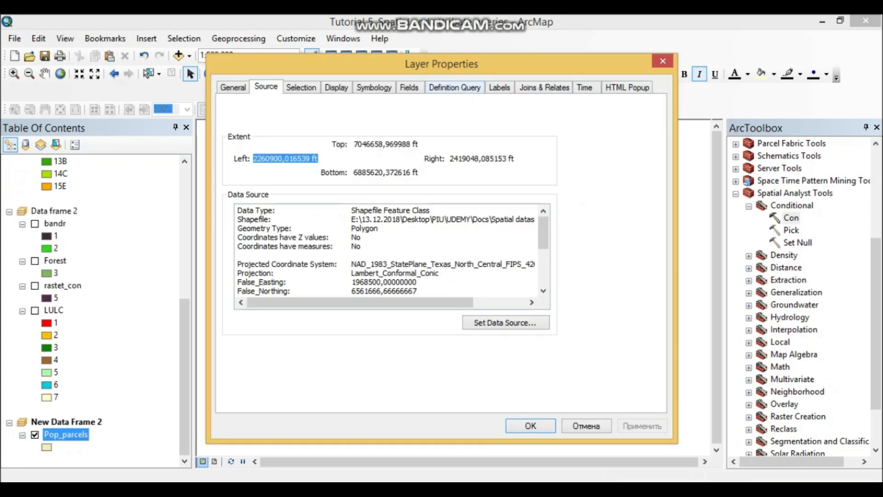
click(454, 88)
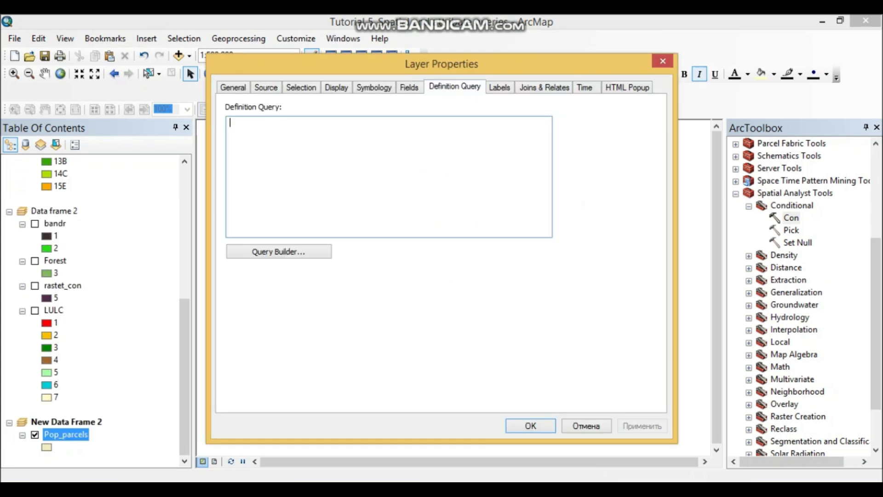
drag(442, 64, 863, 88)
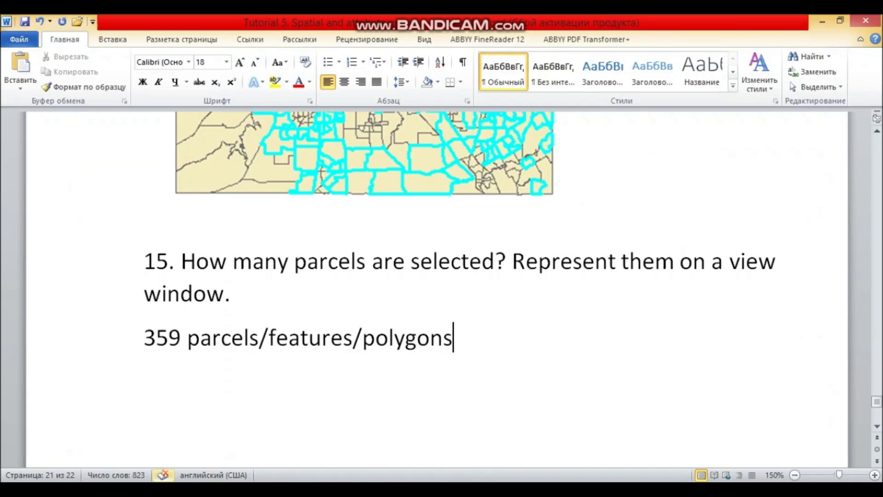
- In the Word document, add a blank line between the map snip and item 15
scroll(414, 276, up, 3)
click(368, 230)
click(596, 369)
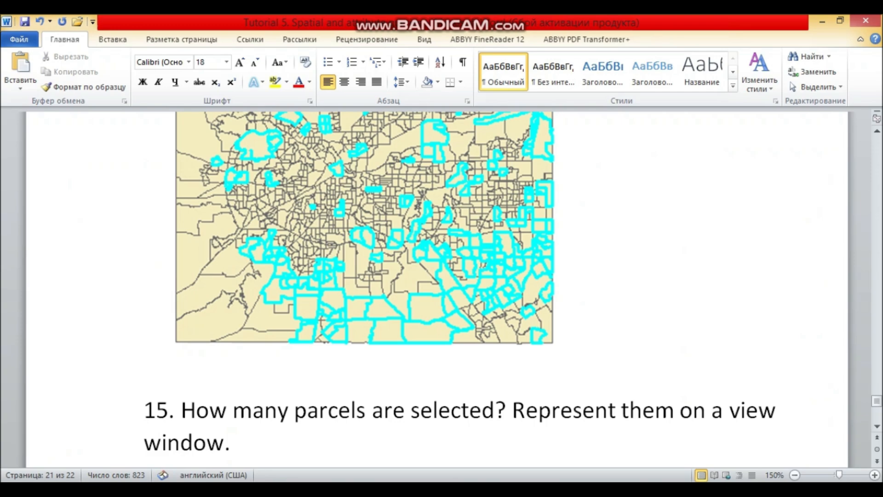
key(Return)
- Return to ArcMap and build, verify and apply the definition query "POP2010" >2000 on the Pop_parcels layer
key(alt+Tab)
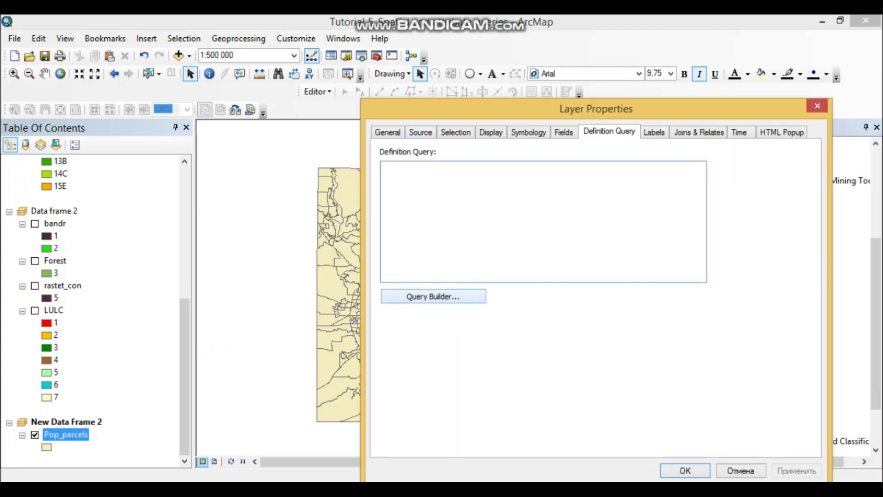
click(433, 296)
scroll(589, 191, down, 5)
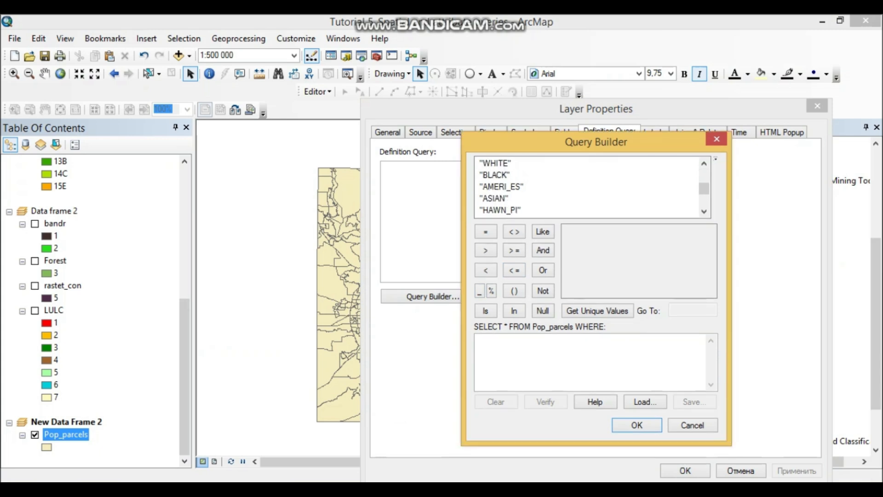
scroll(589, 186, up, 2)
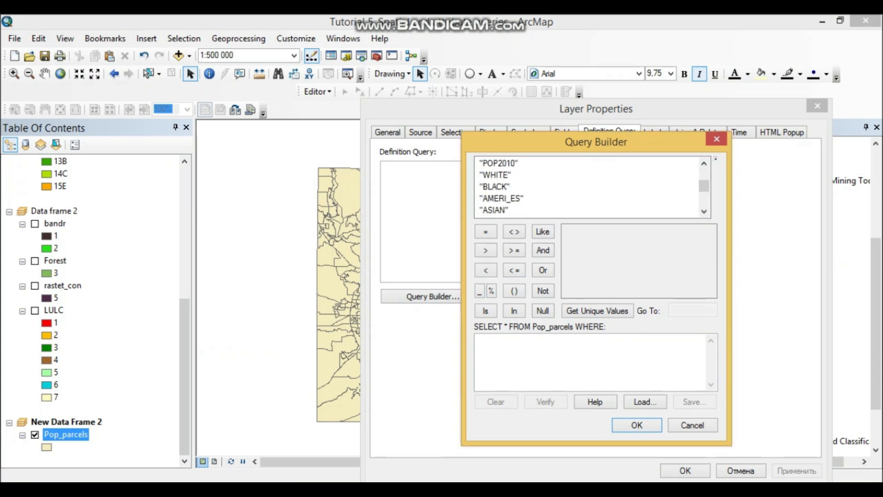
double_click(498, 163)
drag(596, 142, 707, 123)
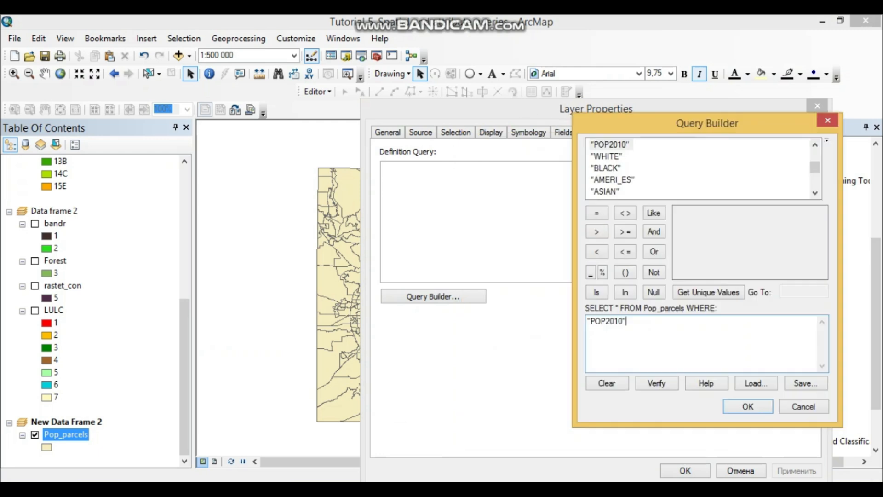
click(596, 232)
text(2000)
click(657, 384)
click(500, 299)
click(748, 407)
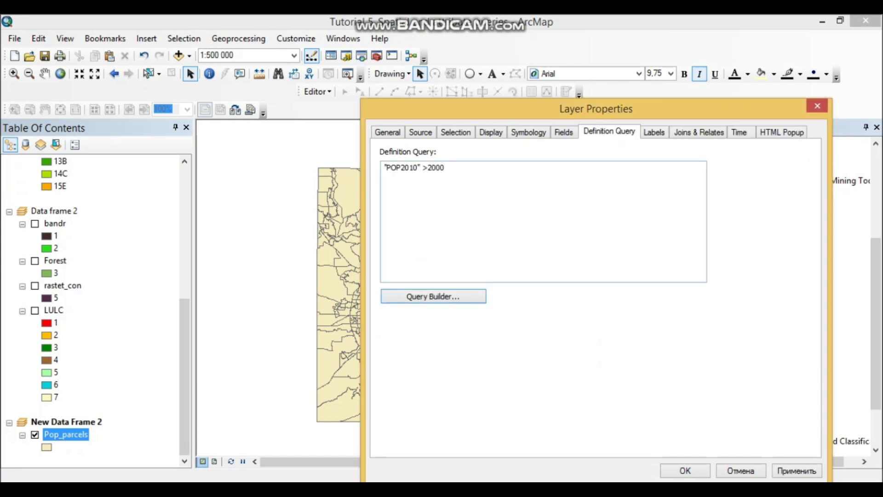
drag(448, 168, 384, 169)
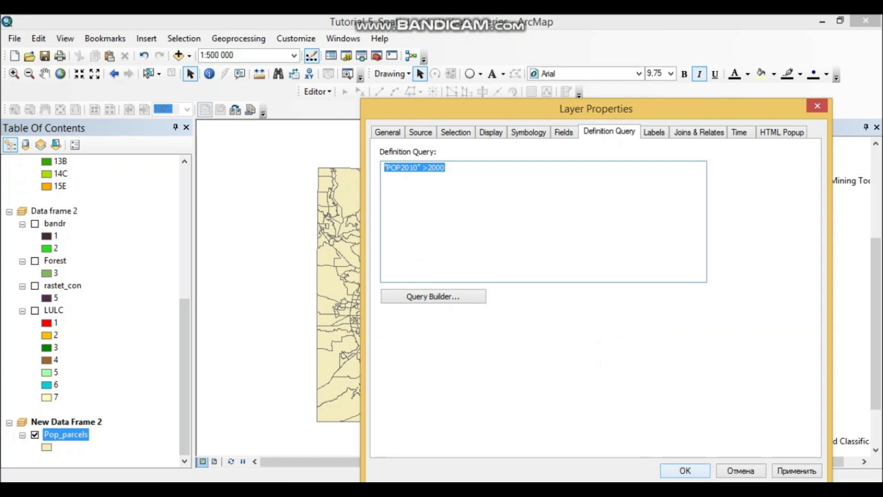
click(685, 470)
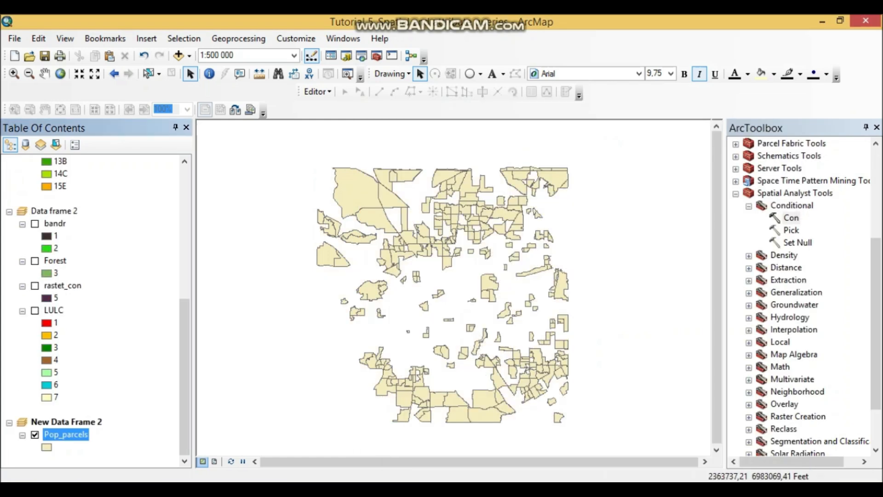
- Switch to the Word document and paste the ArcMap screenshot of the filtered parcels above item 15
key(alt+Tab)
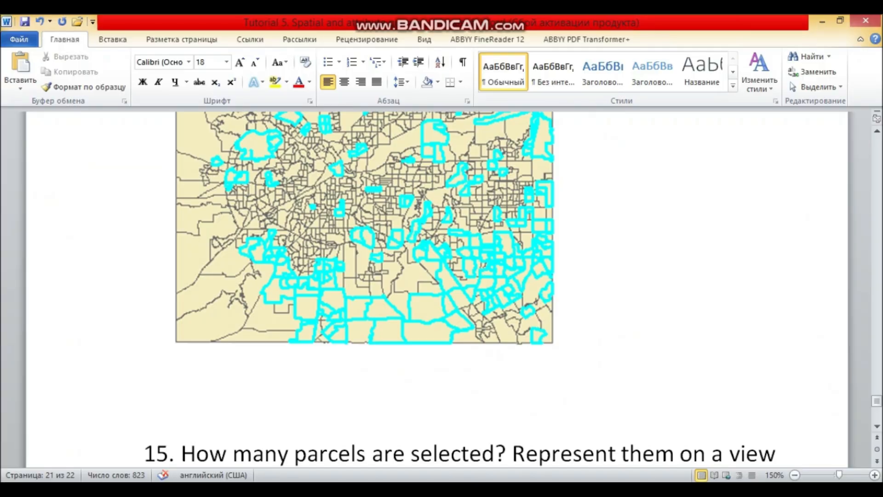
key(ctrl+v)
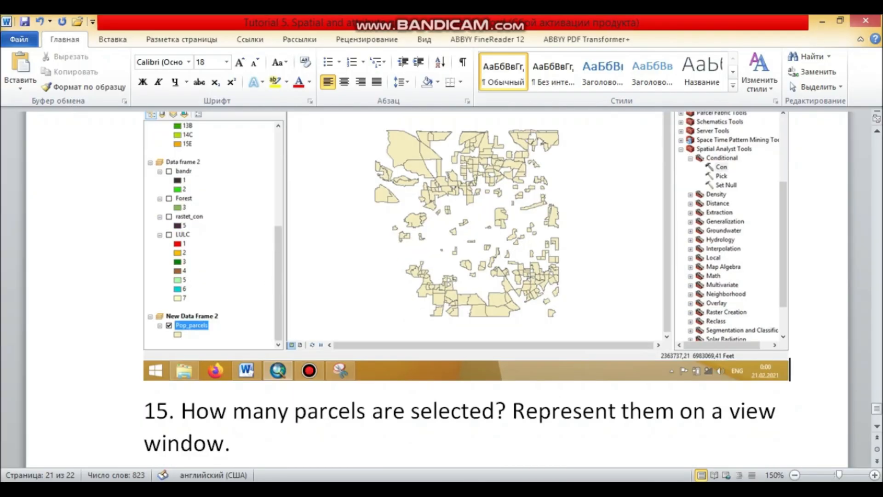
click(466, 235)
- Paste the filtered parcels screenshot again on a new line below the answer to item 15
scroll(466, 234, down, 3)
click(453, 338)
key(Return)
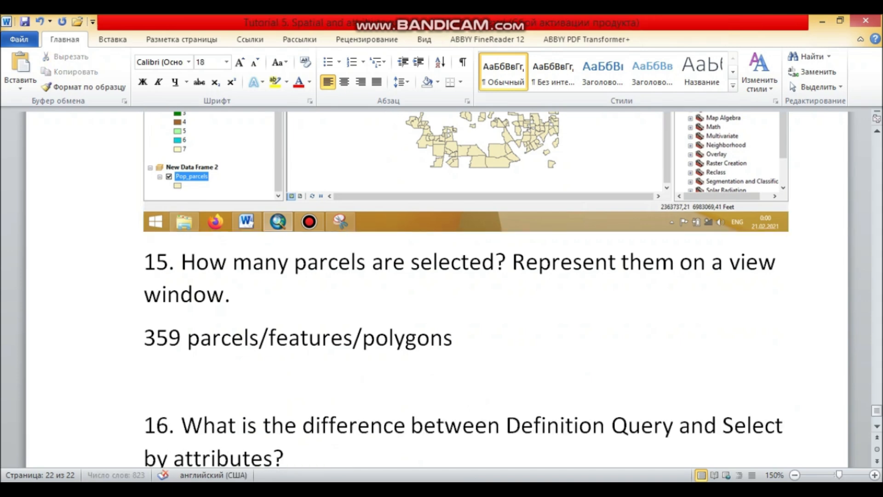
key(ctrl+v)
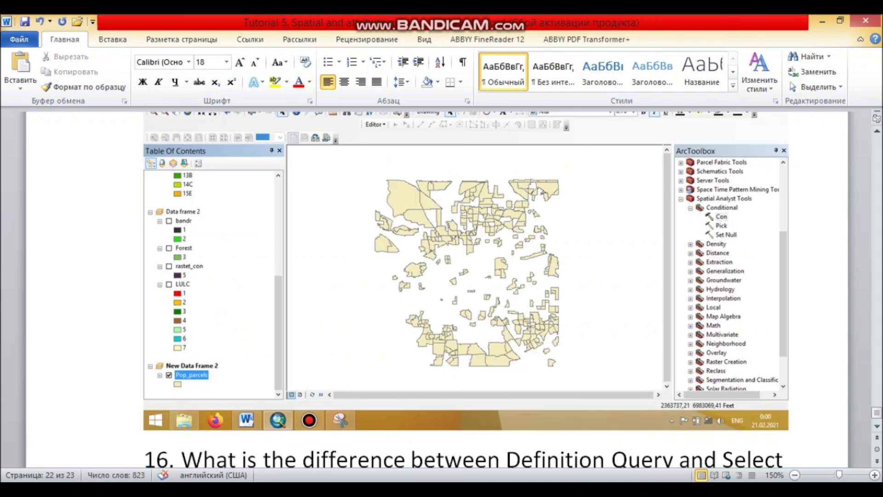
- Return to ArcMap, open the Pop_parcels attribute table and examine the records that satisfy the definition query
key(alt+Tab)
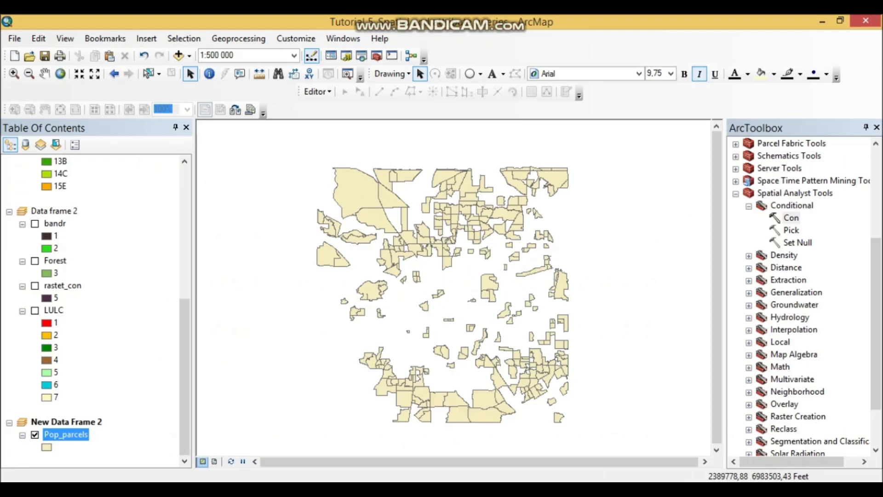
right_click(66, 434)
mouse_move(138, 191)
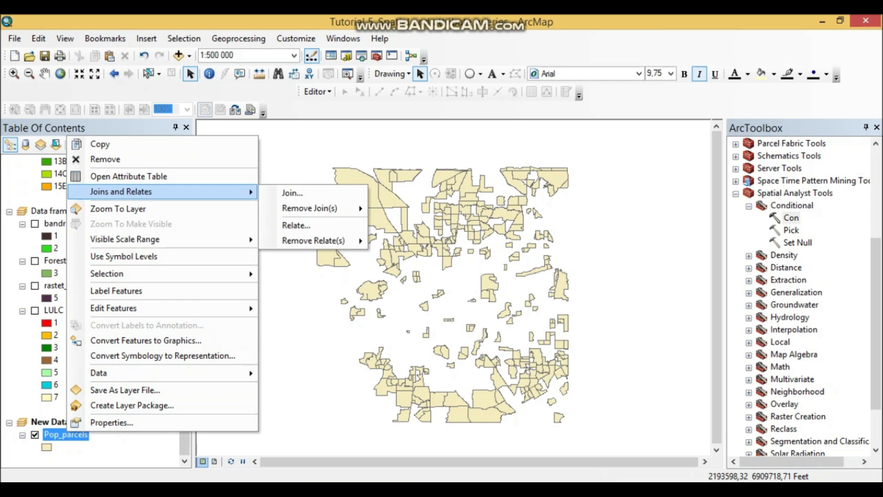
click(129, 176)
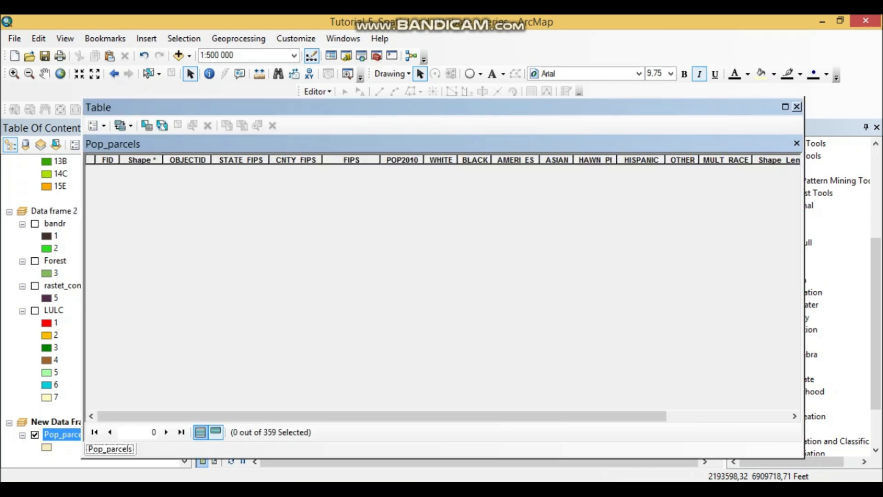
scroll(442, 285, down, 20)
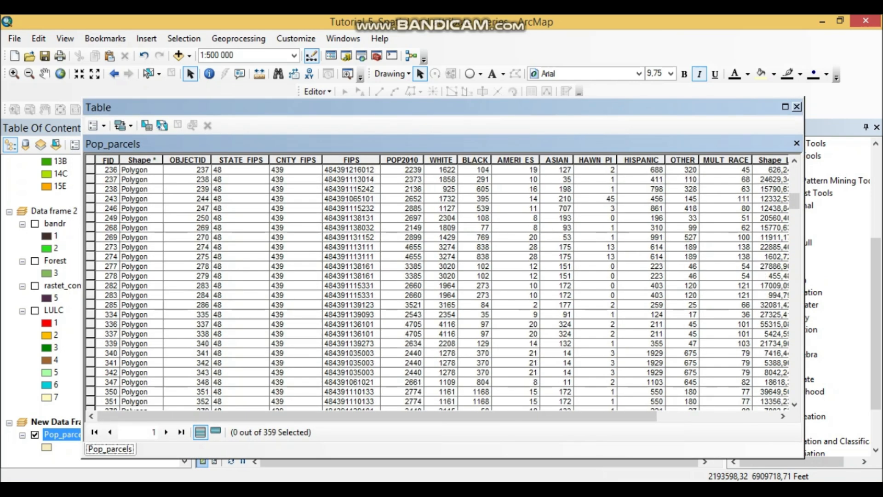
scroll(441, 285, down, 20)
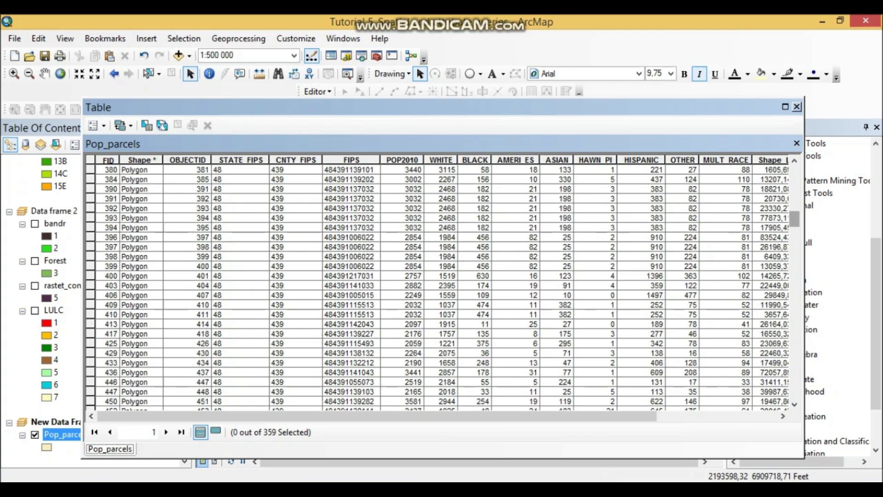
- Examine the remaining filtered Pop_parcels records, close the attribute table and read items 16 and 17 in the Word document
scroll(441, 286, down, 7)
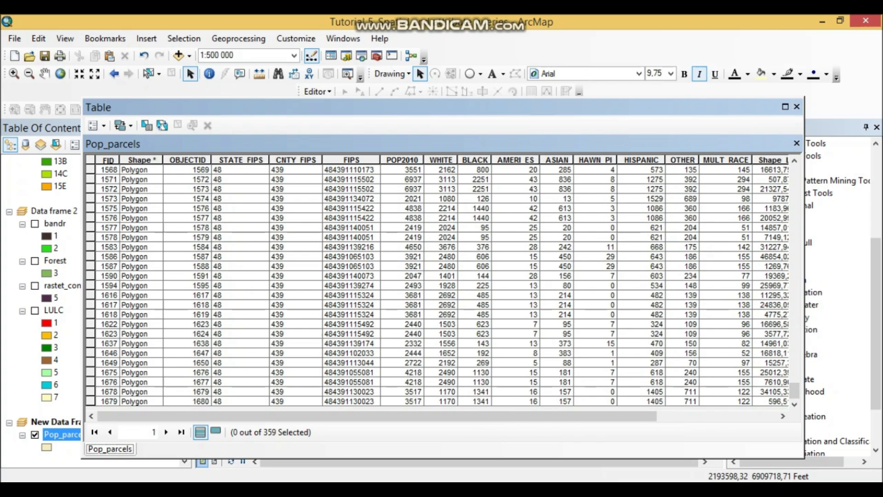
click(797, 106)
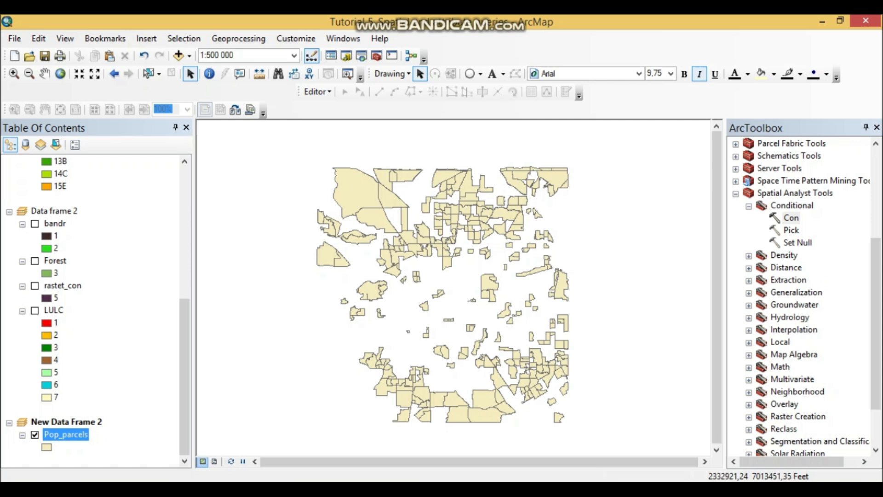
key(alt+Tab)
scroll(437, 290, down, 3)
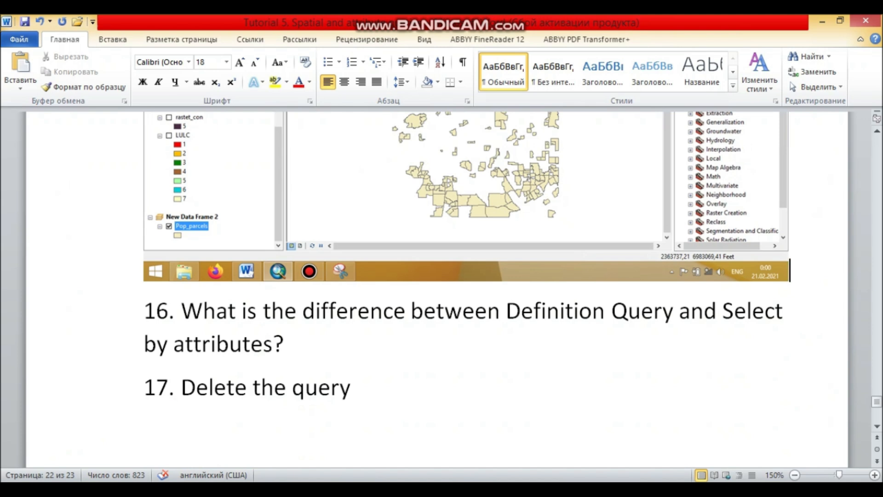
- Compare the filtered parcels in ArcMap with the Select by Attributes and definition query screenshots in the Word document
key(alt+Tab)
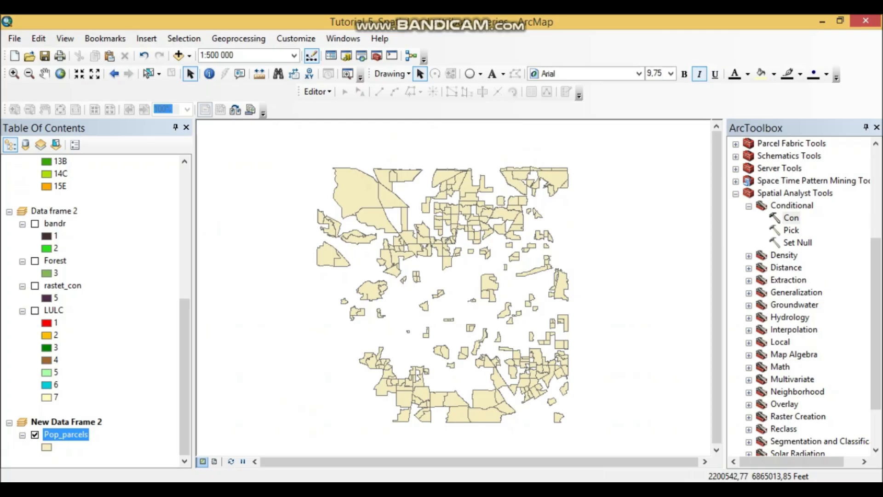
key(alt+Tab)
scroll(437, 289, up, 18)
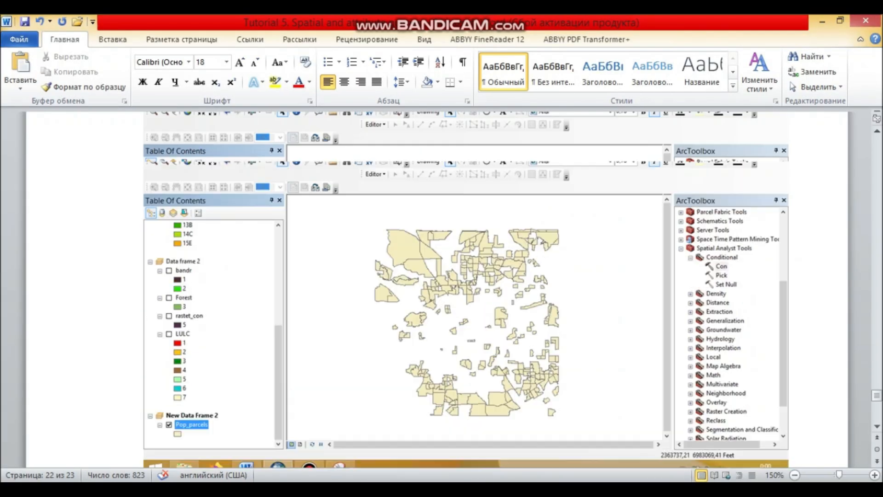
scroll(437, 289, up, 8)
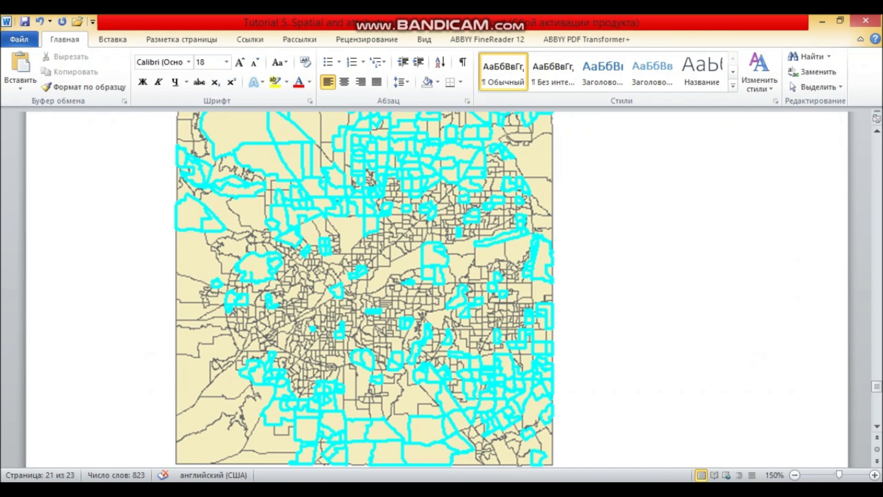
scroll(437, 290, down, 15)
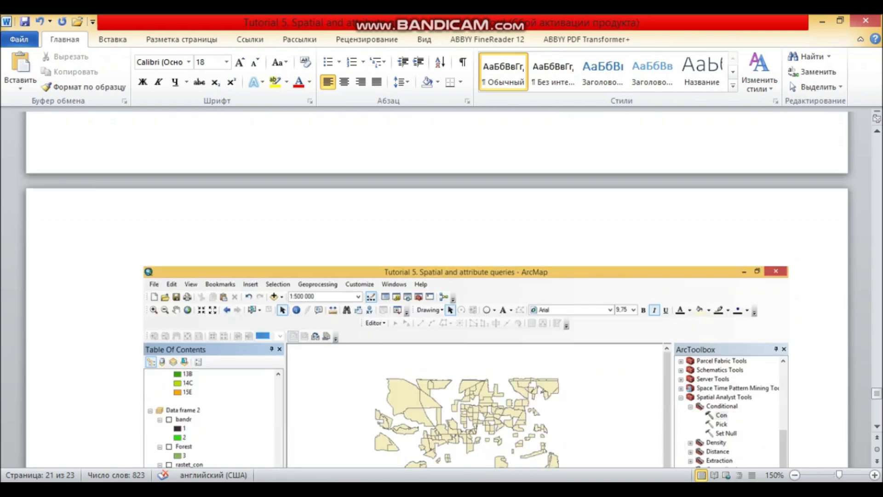
- Insert a blank answer line below the question in item 16
scroll(437, 290, down, 10)
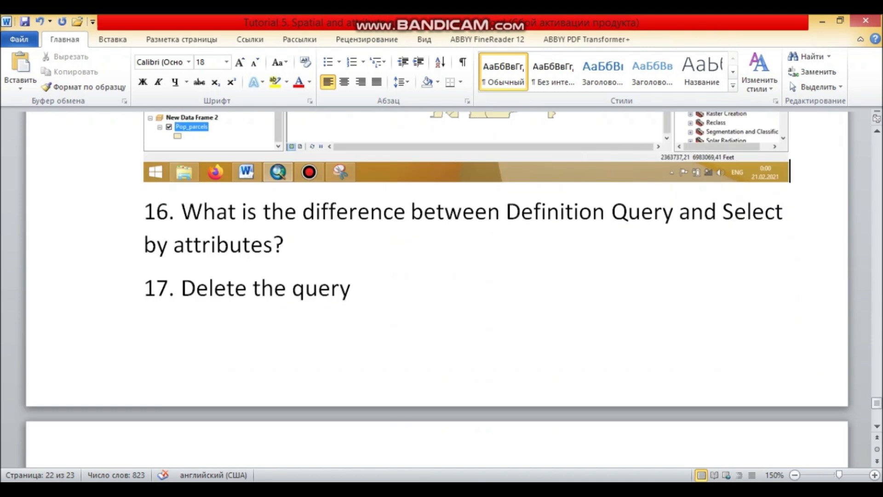
key(Down)
key(Down)
key(ctrl+z)
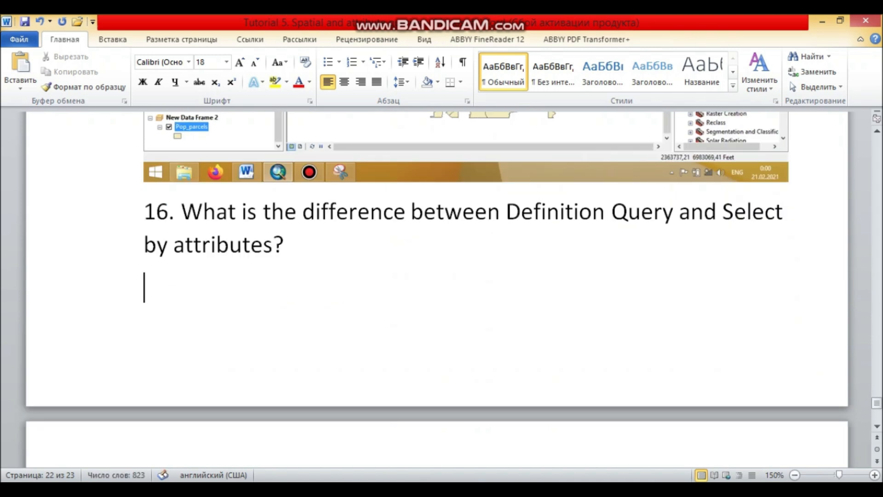
- Switch to ArcMap and delete the definition query from the Pop_parcels layer properties, accepting the change
key(alt+Tab)
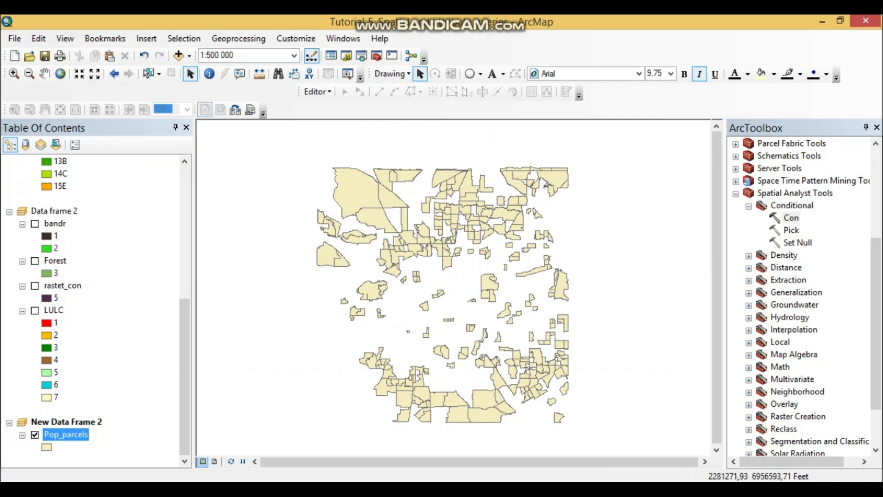
right_click(60, 436)
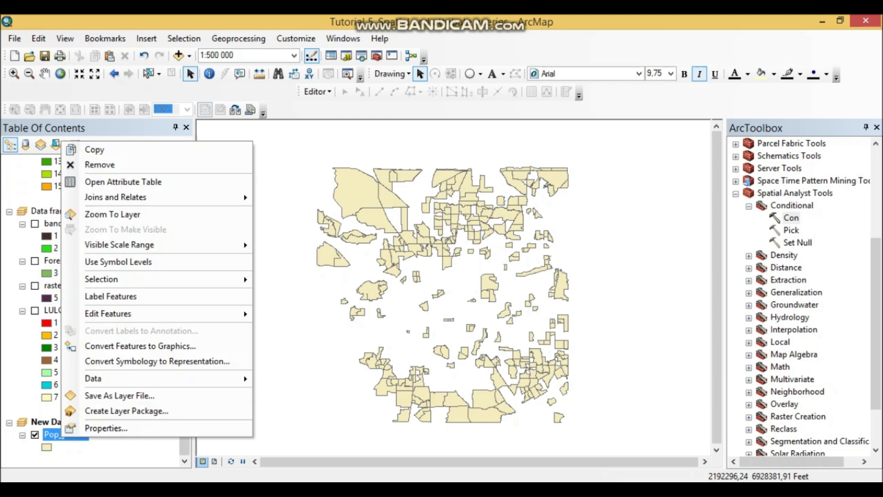
click(88, 426)
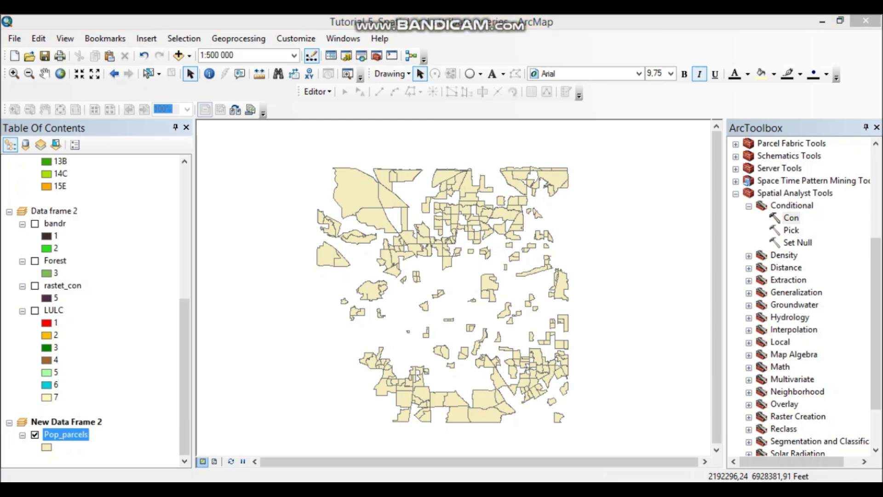
drag(442, 64, 666, 58)
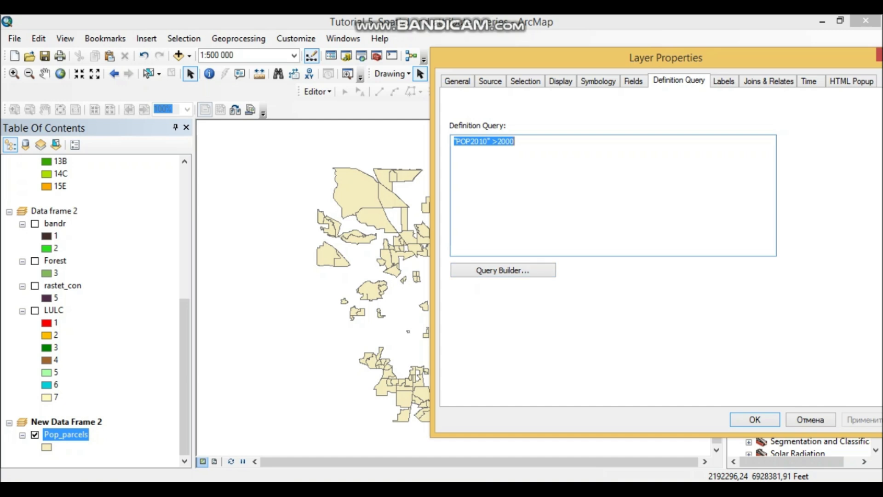
key(Delete)
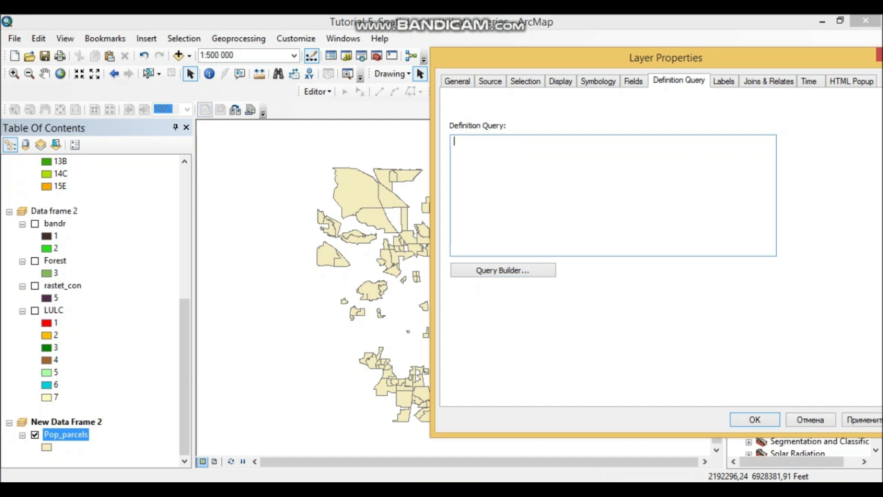
click(755, 420)
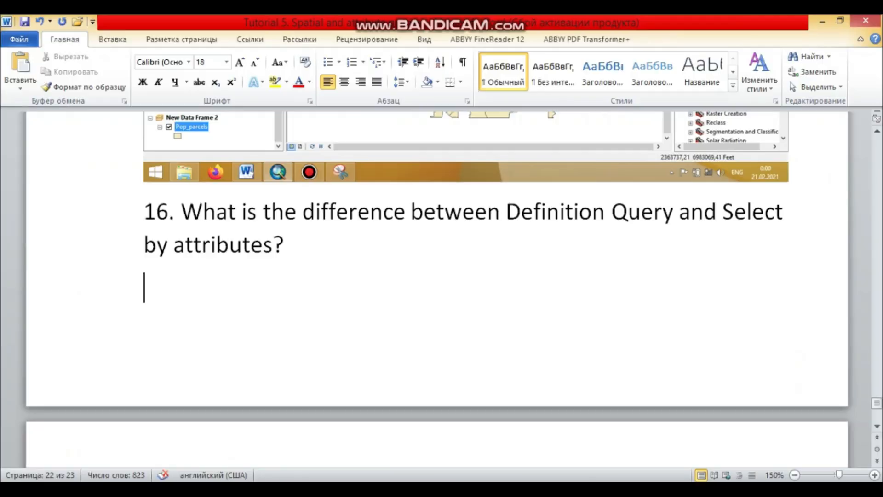
- Return to the Word document and write the answer below item 16, beginning "Definition query only visually and tabulary represent"
scroll(437, 295, down, 4)
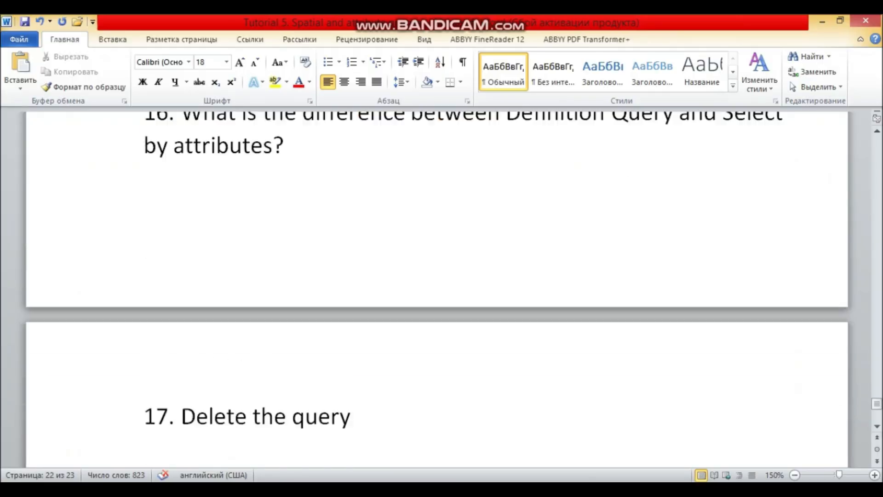
scroll(437, 294, up, 4)
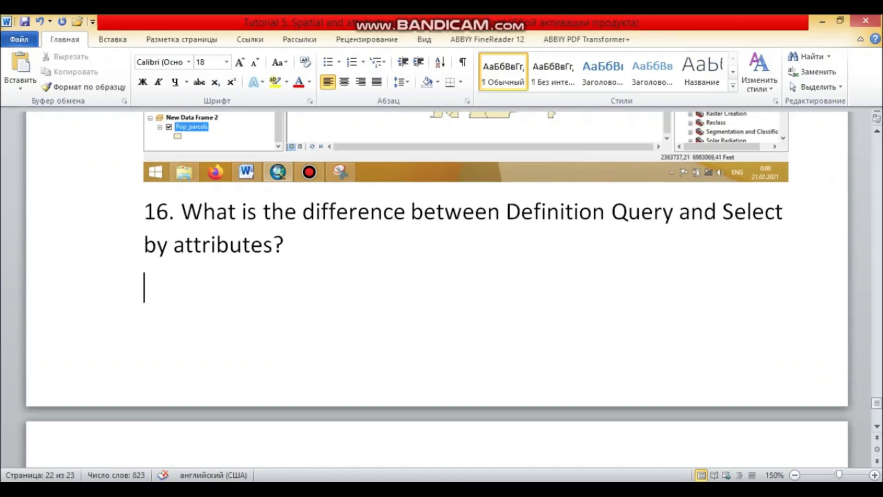
text(Defin)
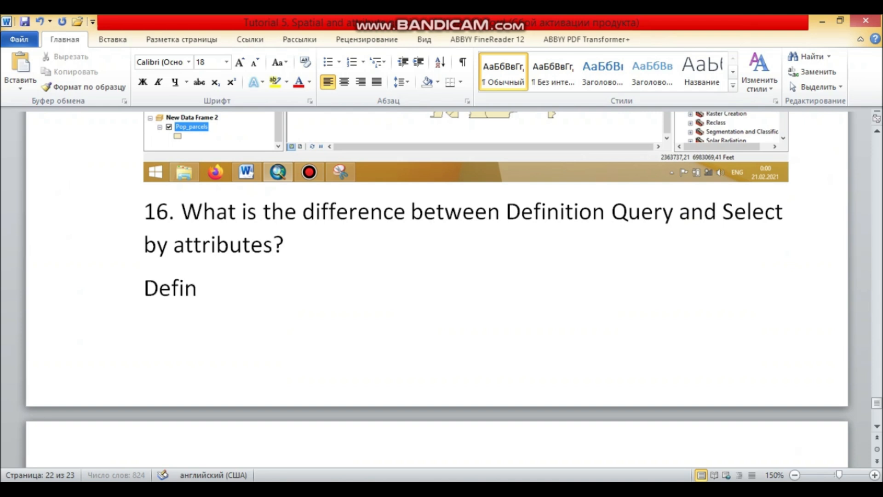
text(ition )
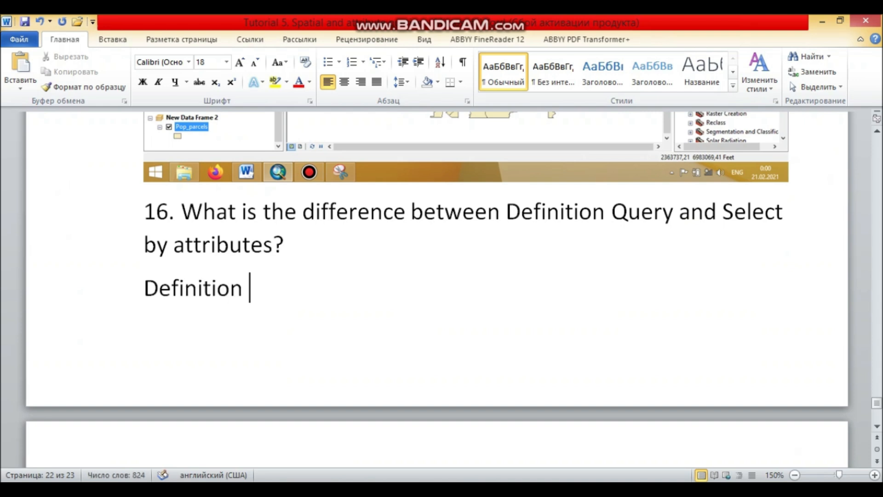
text(queries)
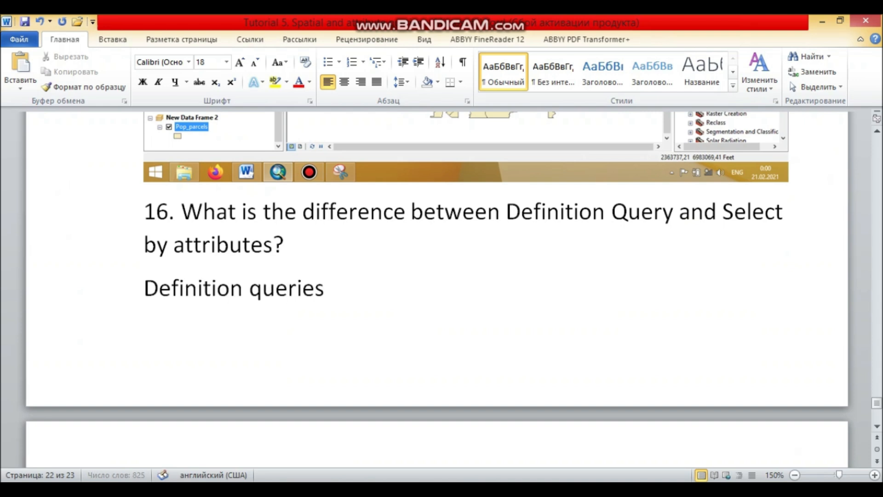
key(BackSpace)
key(BackSpace)
key(BackSpace)
key(BackSpace)
text(y only v)
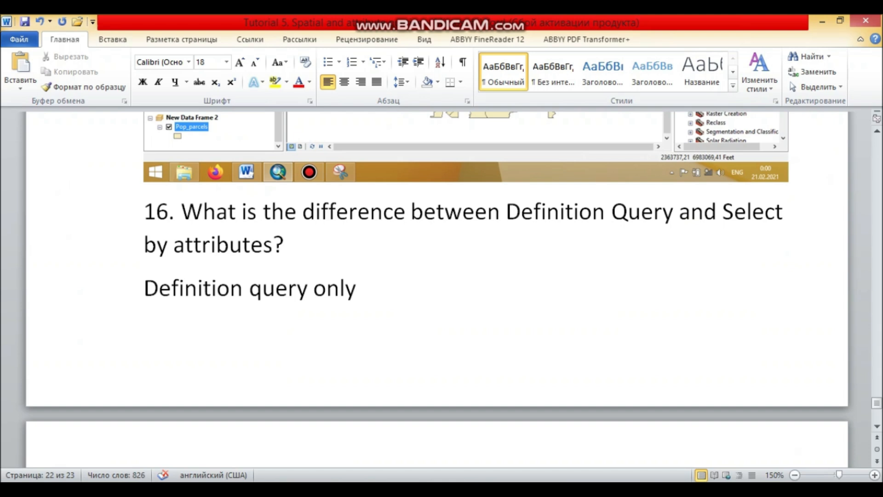
text(isua)
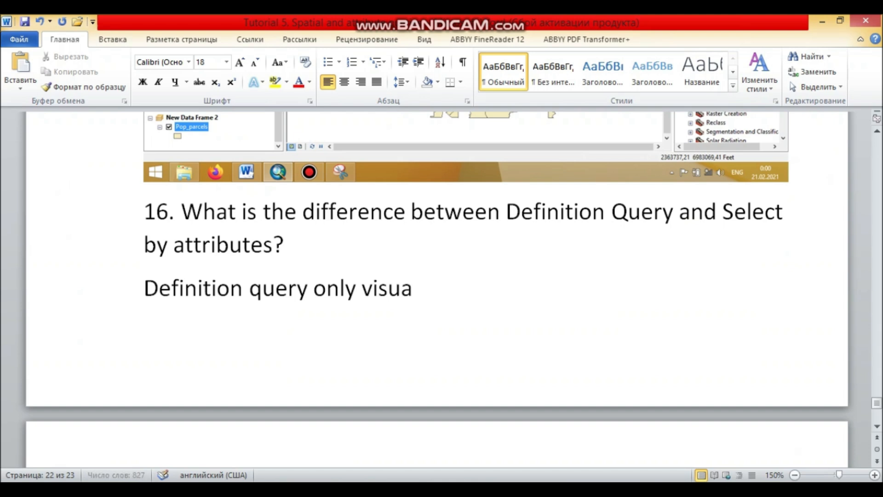
text(lly and tabula)
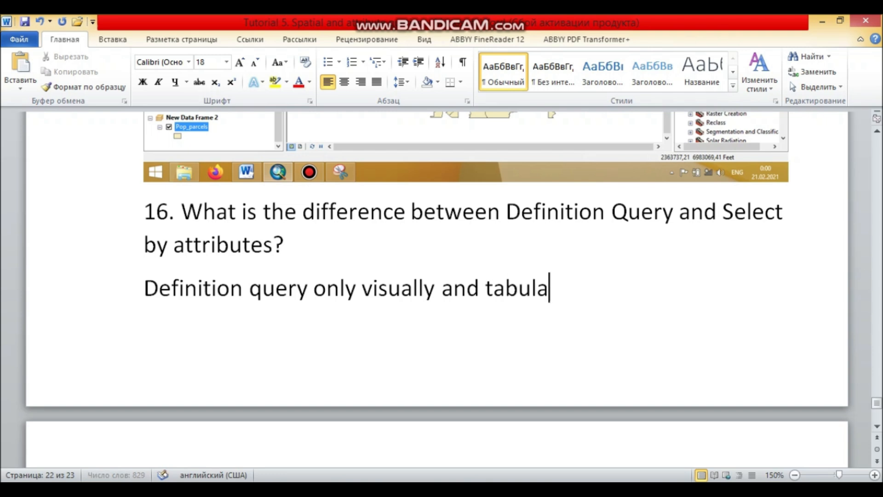
text(ry represent)
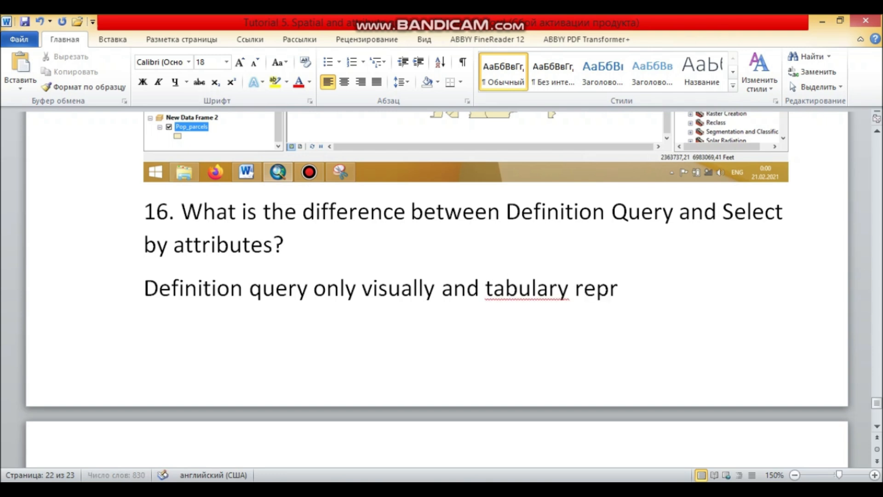